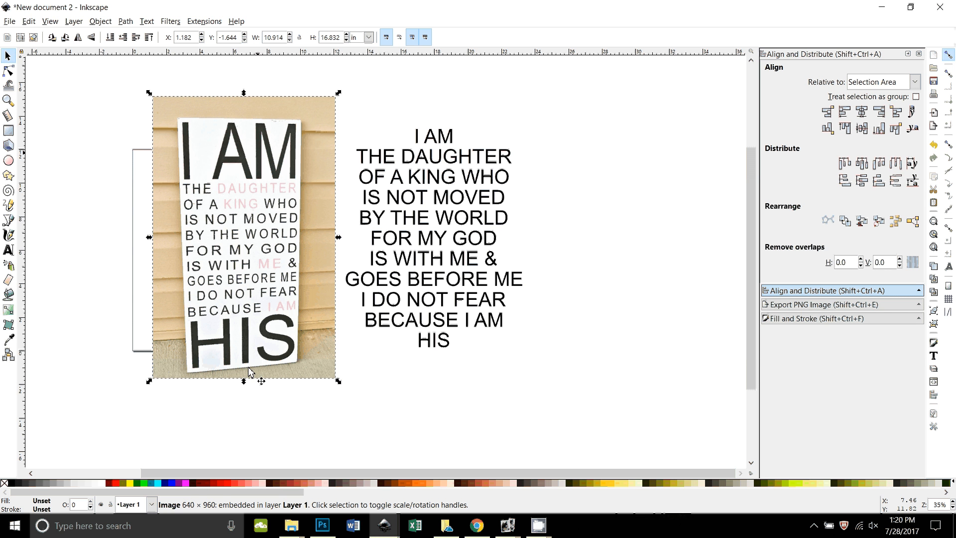
Select each quote line in turn, from OF A KING WHO down to I DO NOT FEAR, then deselect.
left_click(437, 169)
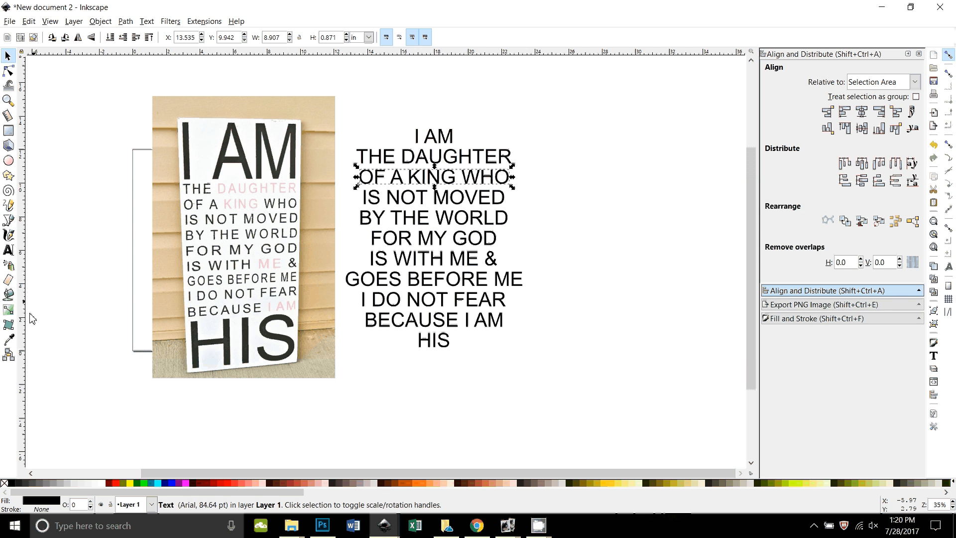
left_click(9, 250)
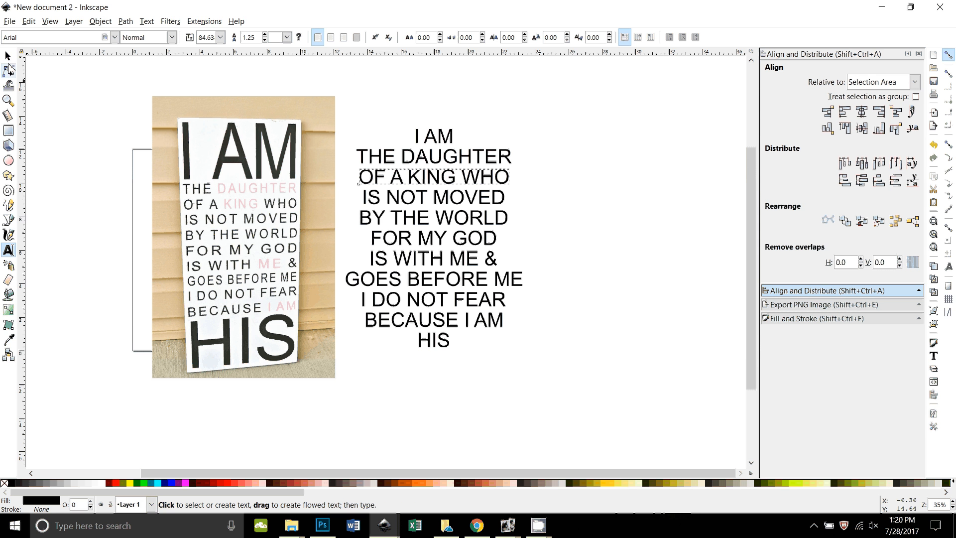
left_click(7, 55)
left_click(432, 150)
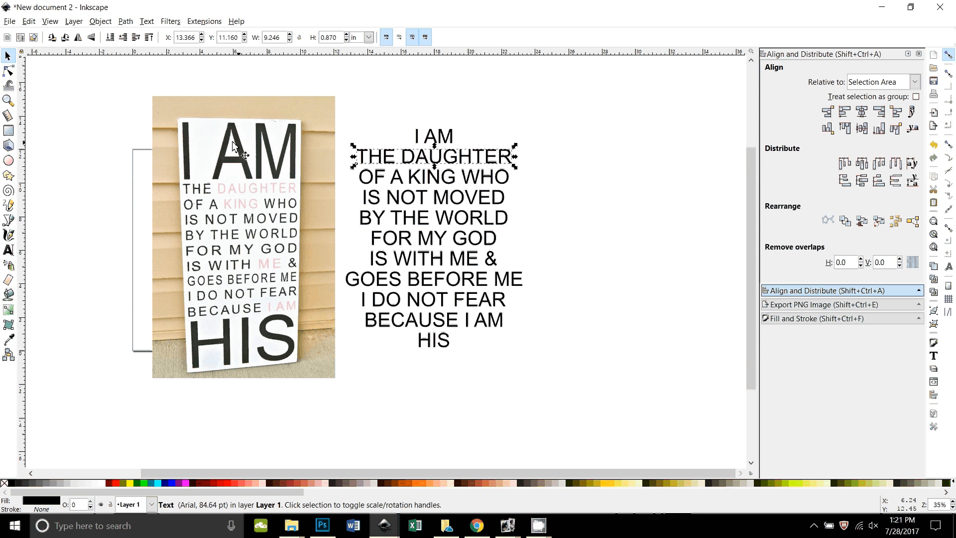
key("Tab")
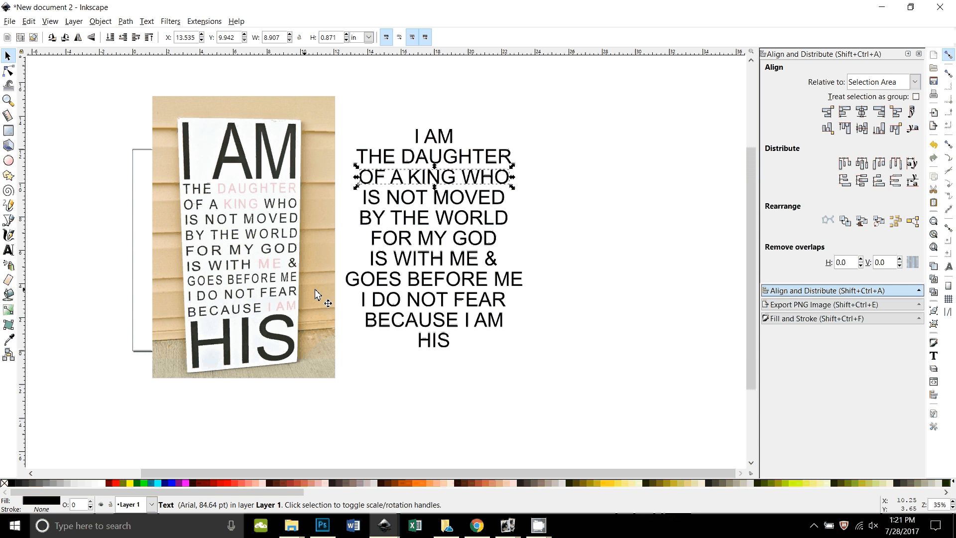
key("Tab")
key("Tab")
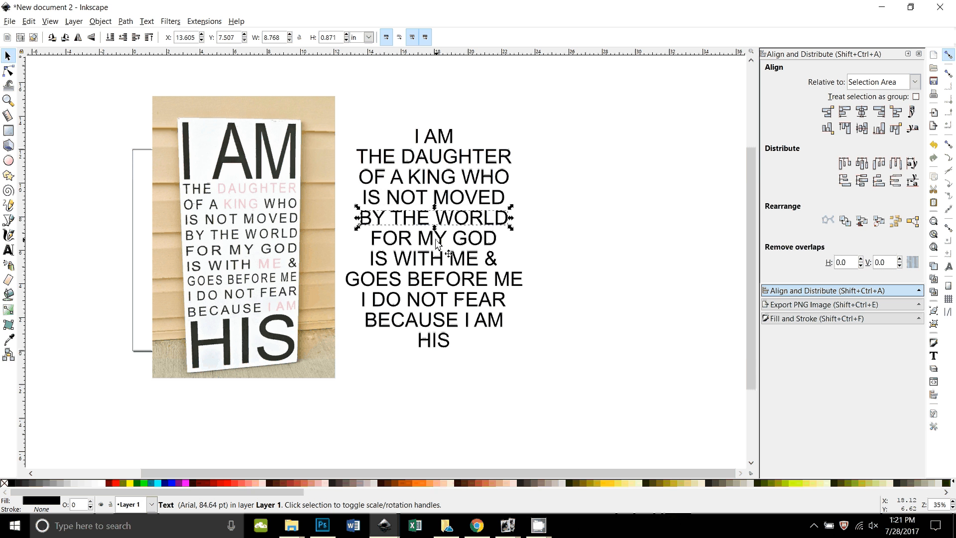
key("Tab")
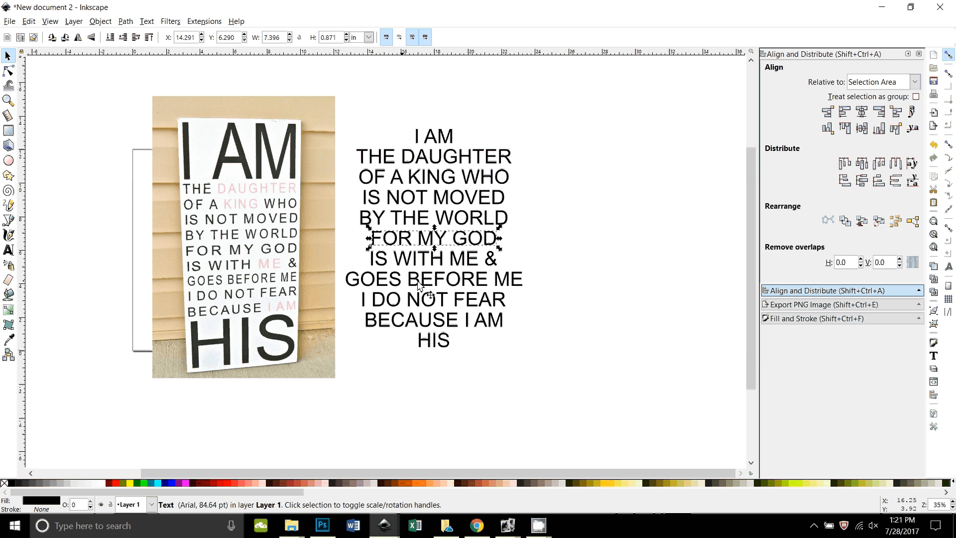
left_click(422, 261)
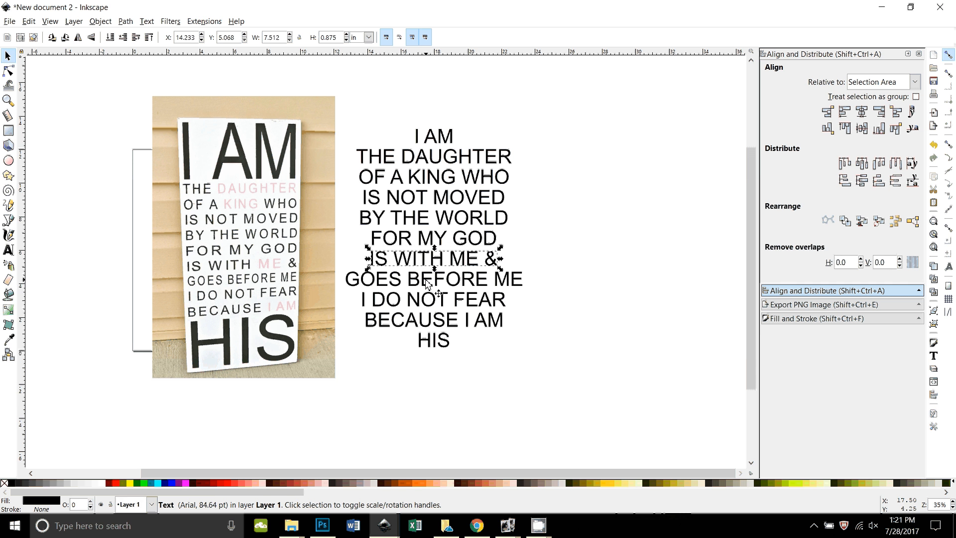
left_click(427, 283)
left_click(427, 300)
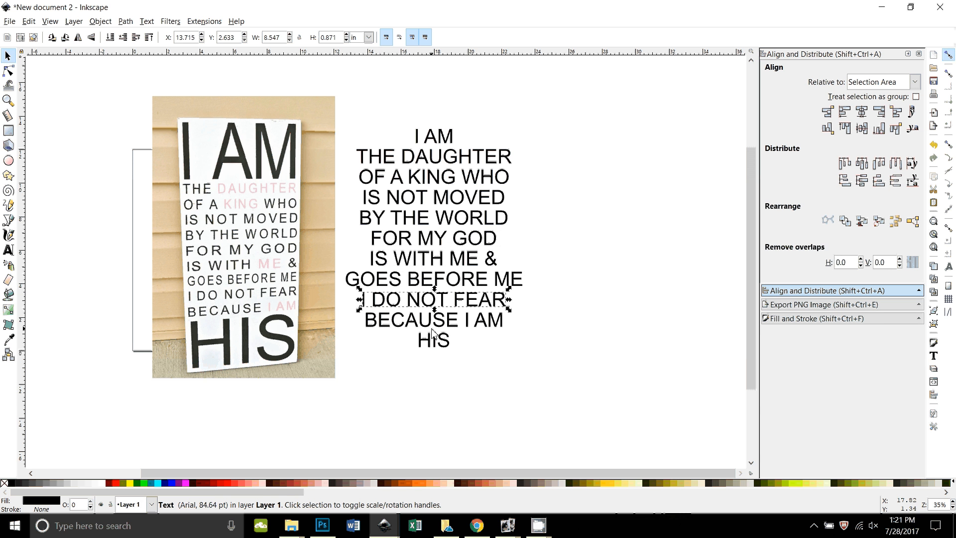
left_click(432, 333)
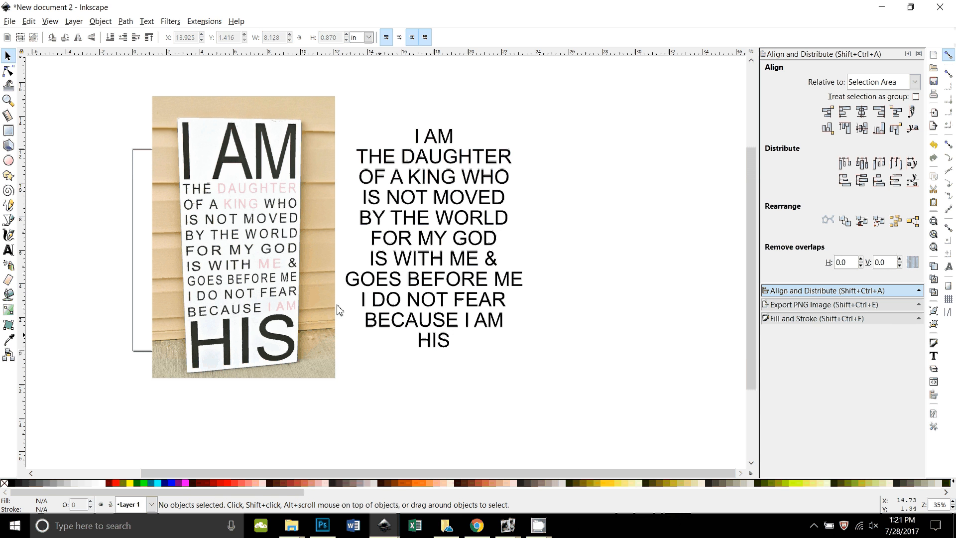
Move the sign photo off to the right of the page and recentre the view.
left_click(278, 290)
left_click_drag(278, 288, 688, 223)
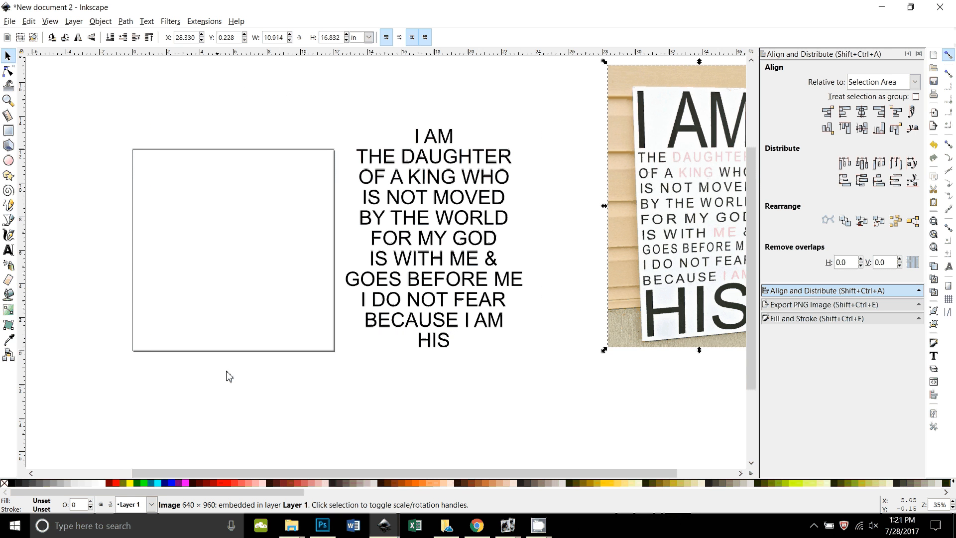
left_click_drag(237, 365, 336, 334)
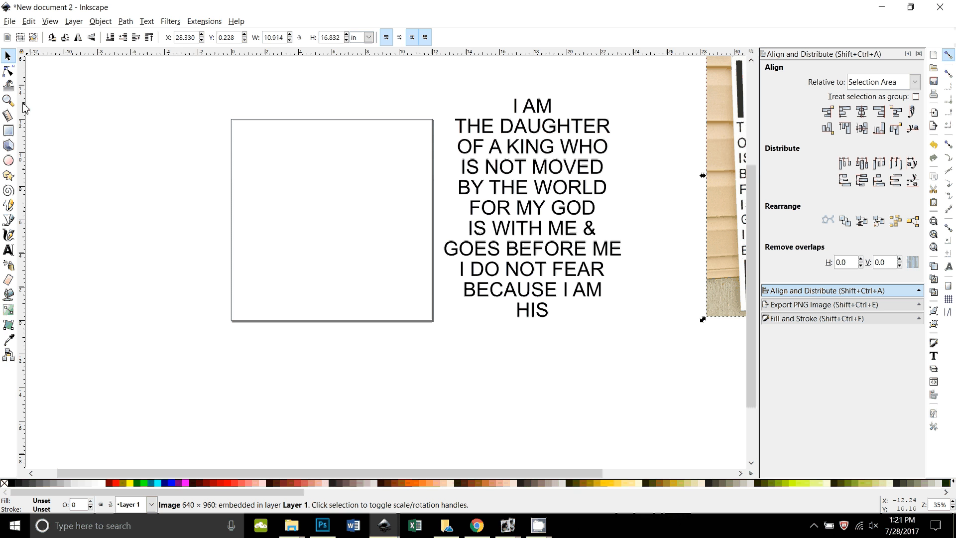
Toggle the rulers off and on, then add vertical guides at the page's left edge and near its centre.
left_click(51, 22)
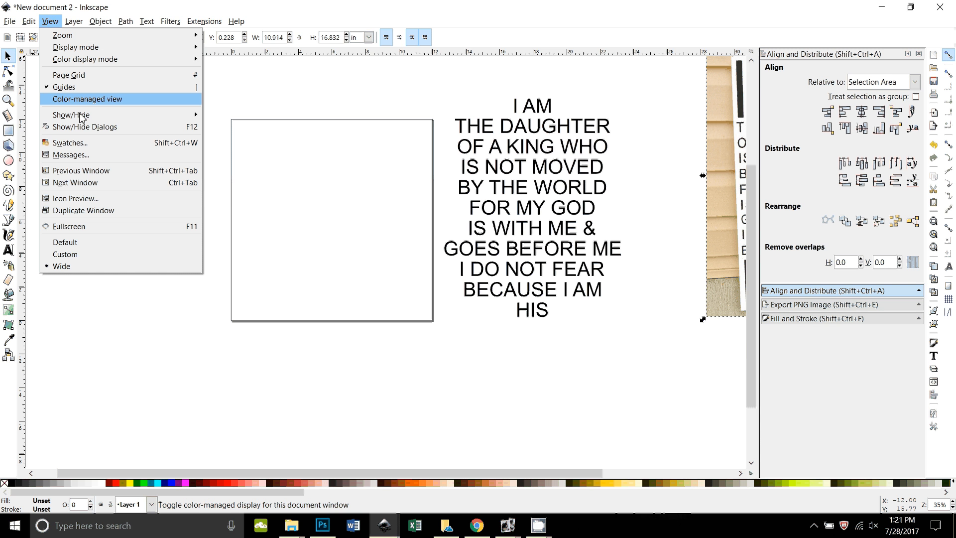
mouse_move(149, 115)
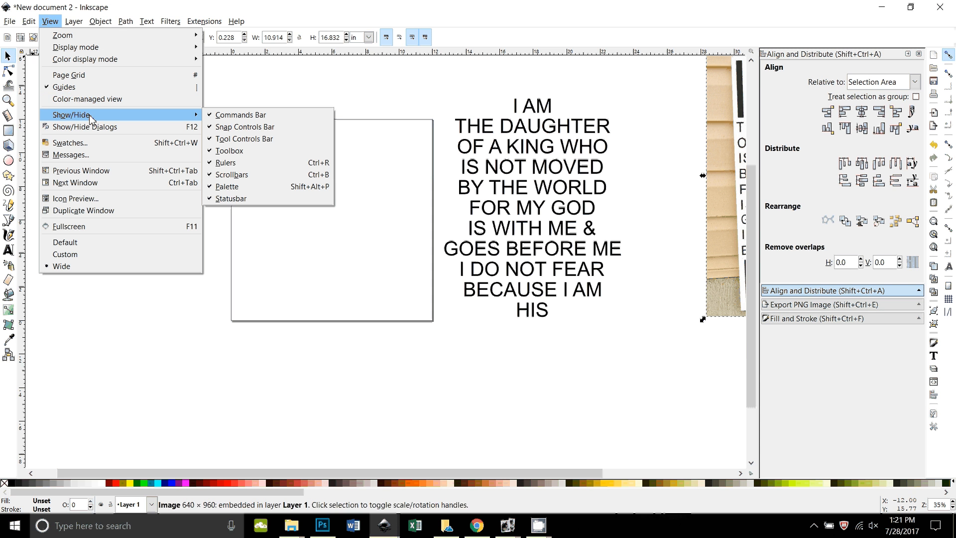
left_click(219, 163)
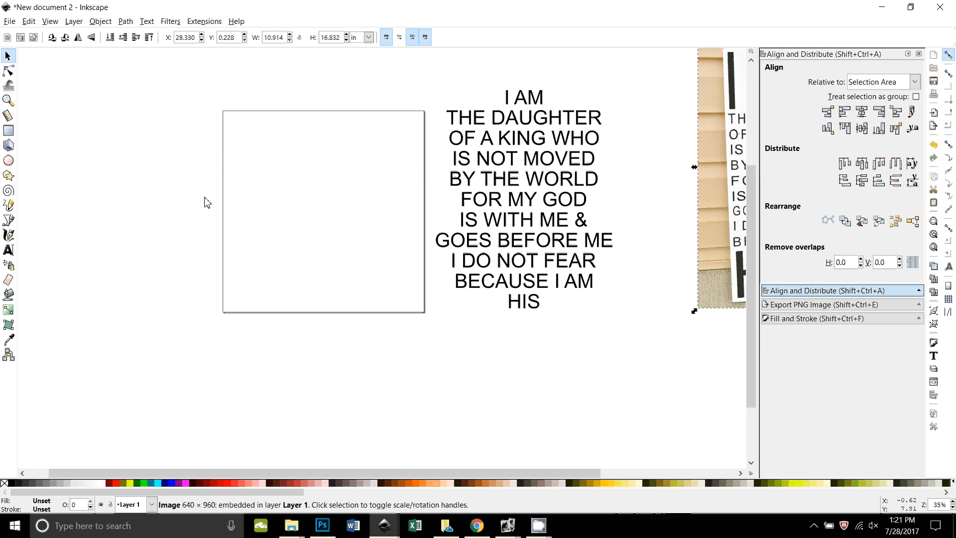
left_click(47, 22)
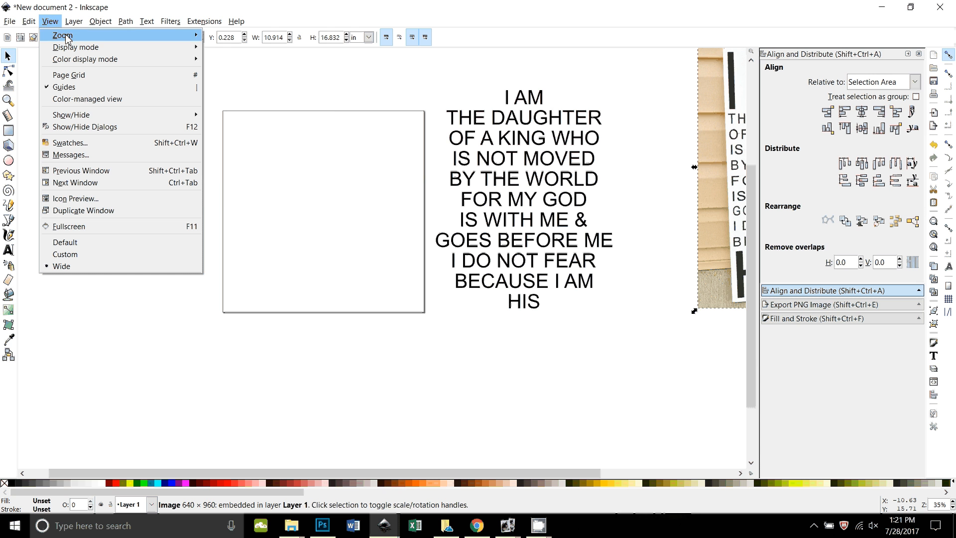
mouse_move(75, 115)
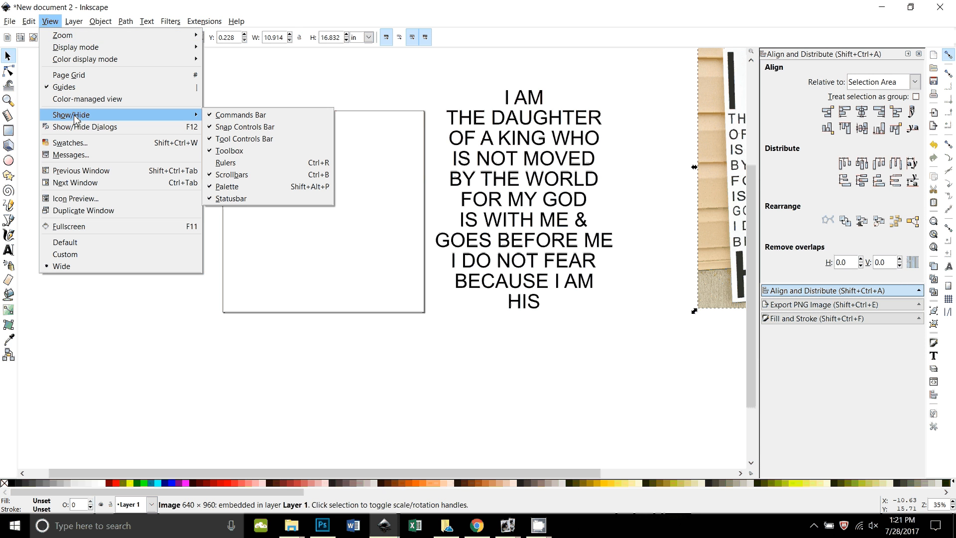
left_click(234, 162)
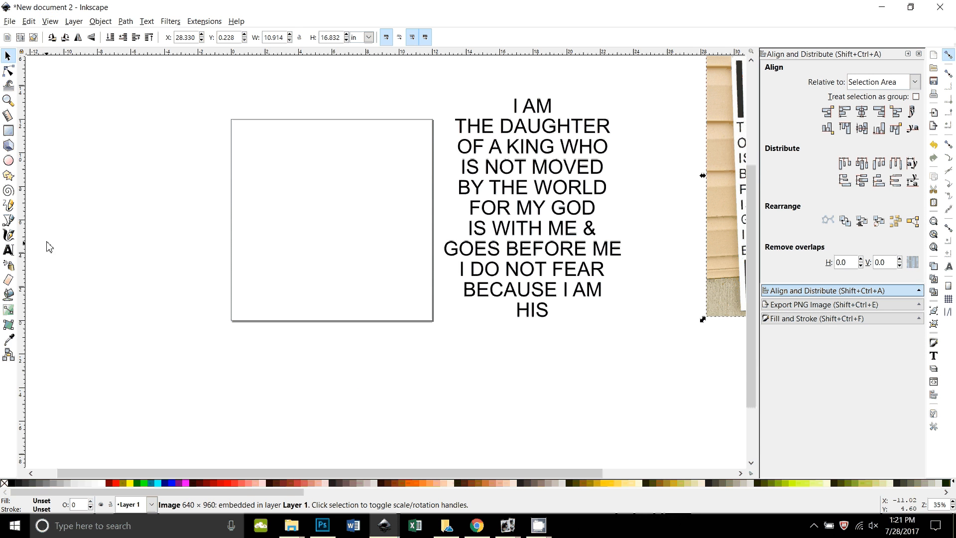
left_click_drag(22, 203, 239, 206)
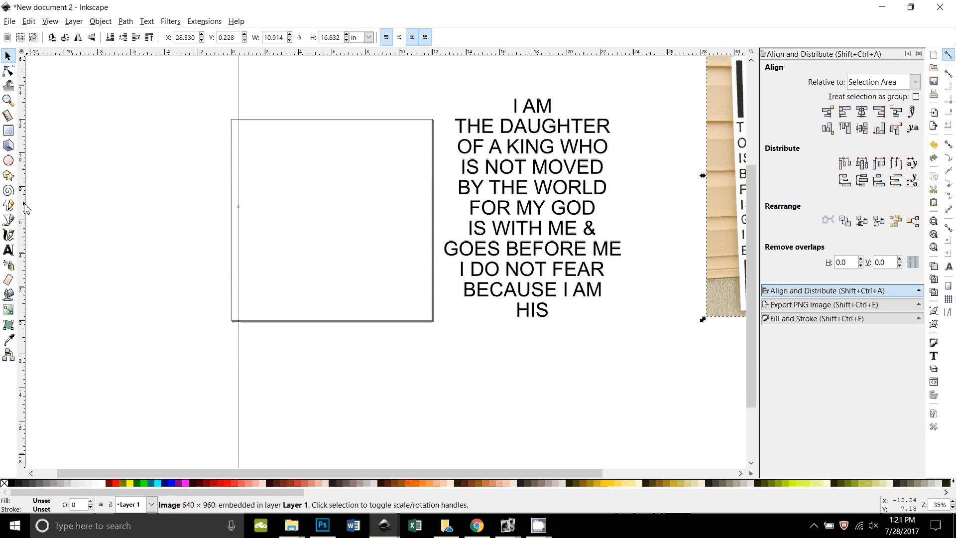
left_click_drag(24, 208, 333, 211)
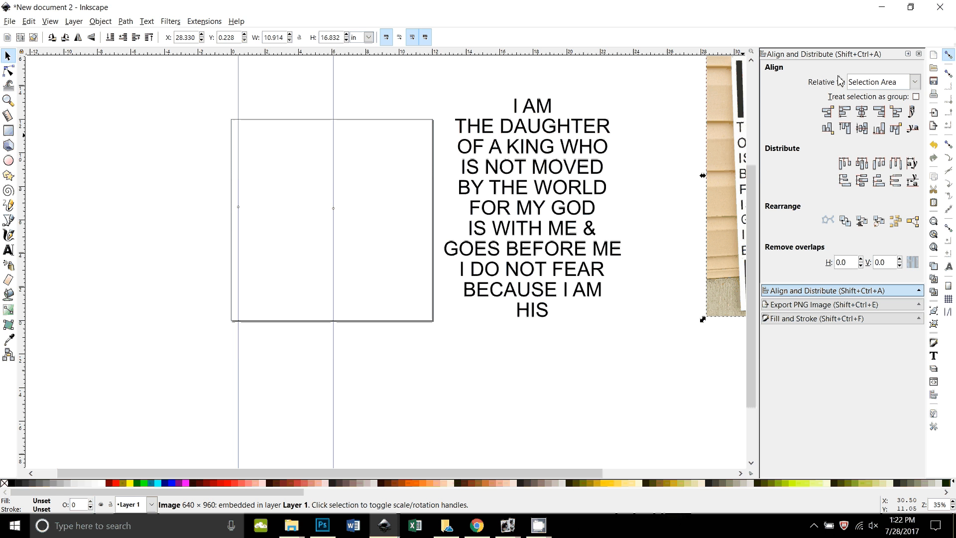
Close the Align and Distribute and Fill and Stroke docks, and enable snapping to bounding boxes and guides.
left_click(950, 56)
left_click(918, 54)
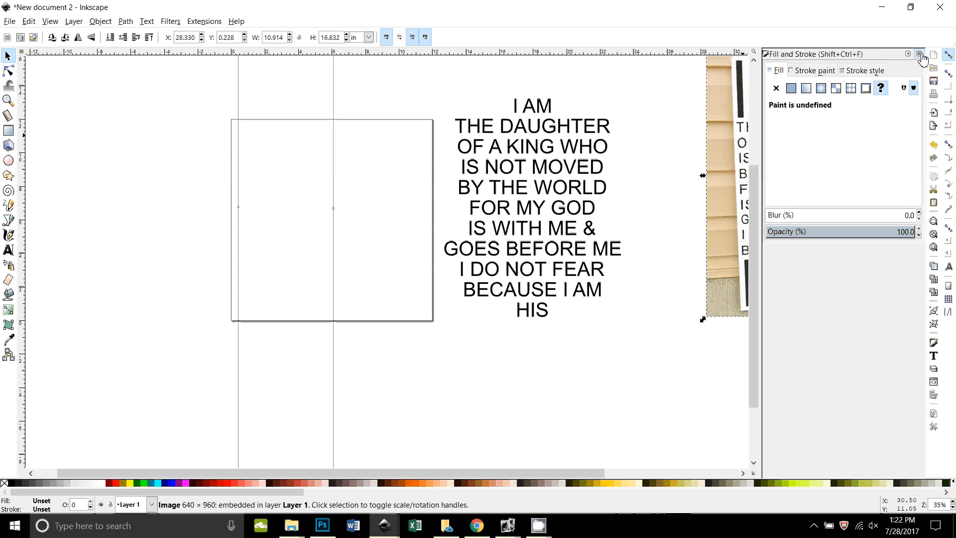
left_click(919, 54)
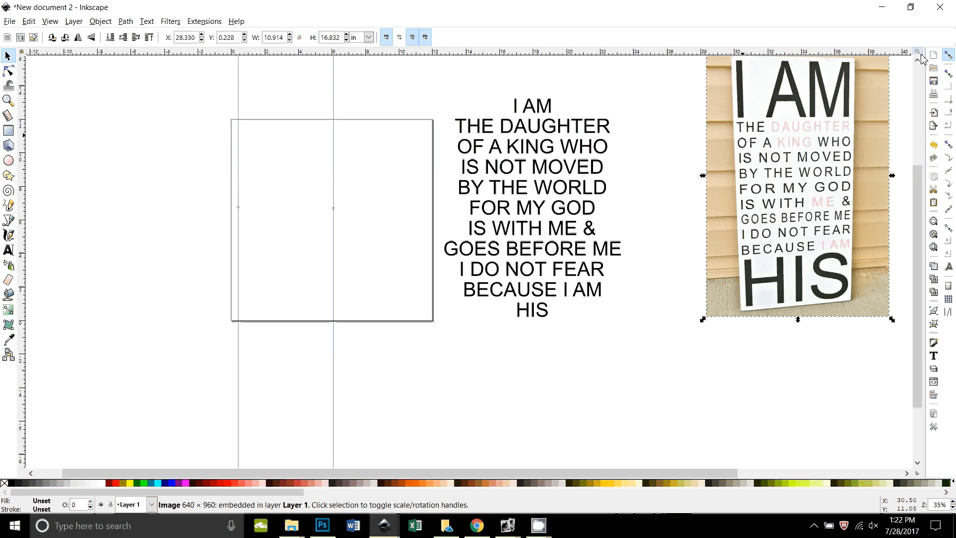
left_click(948, 56)
left_click(949, 75)
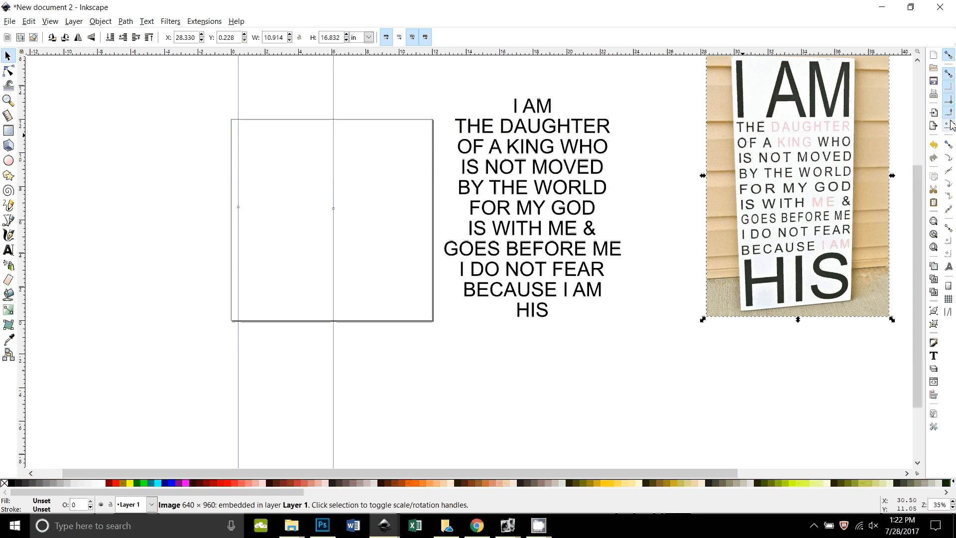
left_click(949, 89)
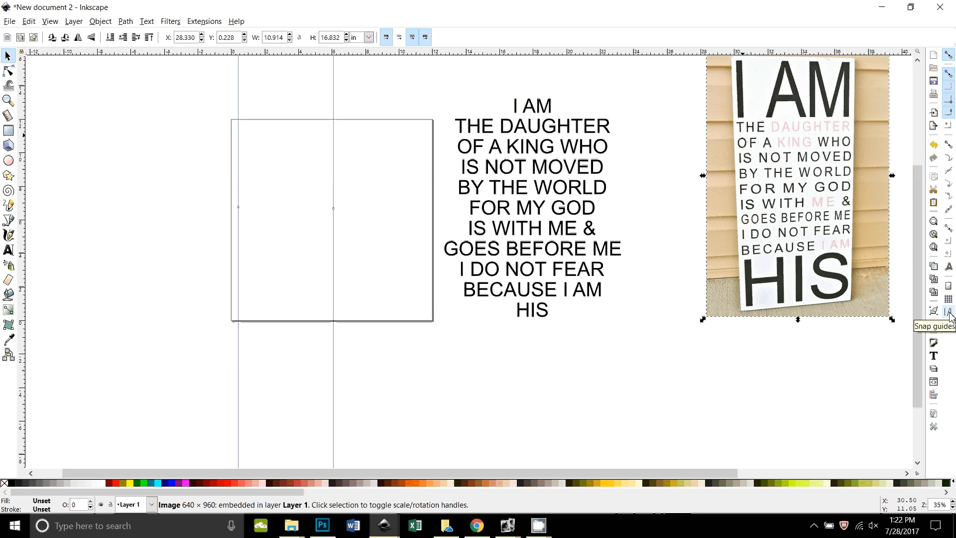
left_click(949, 314)
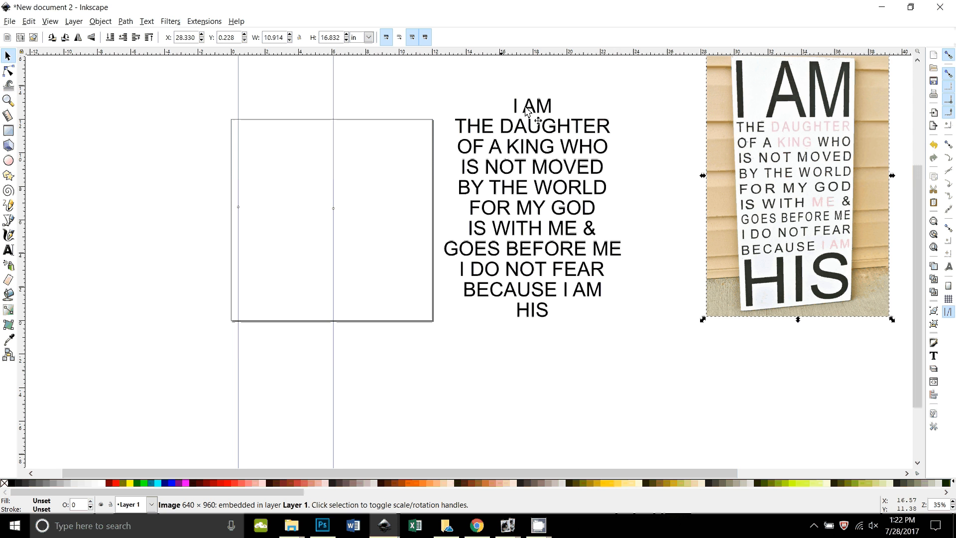
Move I AM to the page's top-left against the left guide and scale it proportionally to 222.96 pt, out to the second guide.
left_click(540, 106)
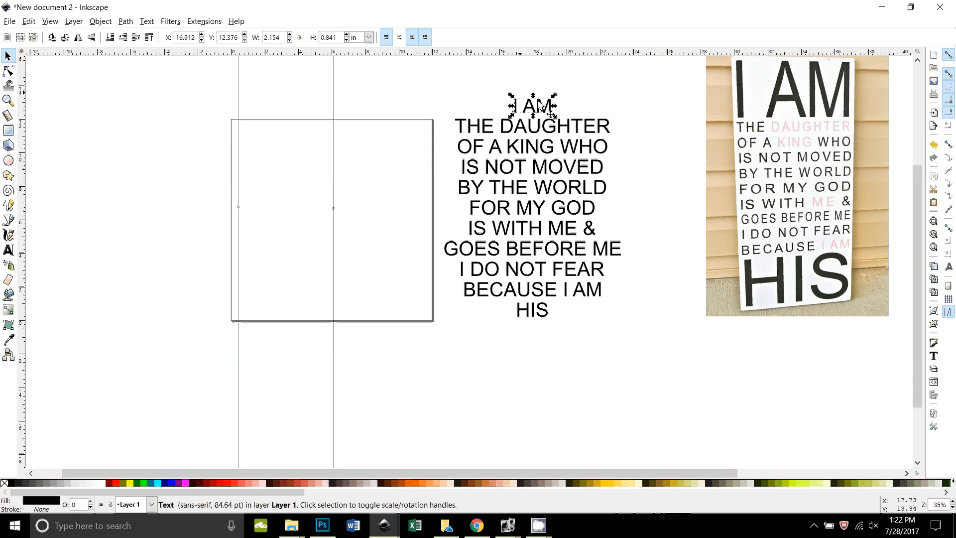
left_click_drag(540, 106, 263, 131)
key("plus")
key("plus")
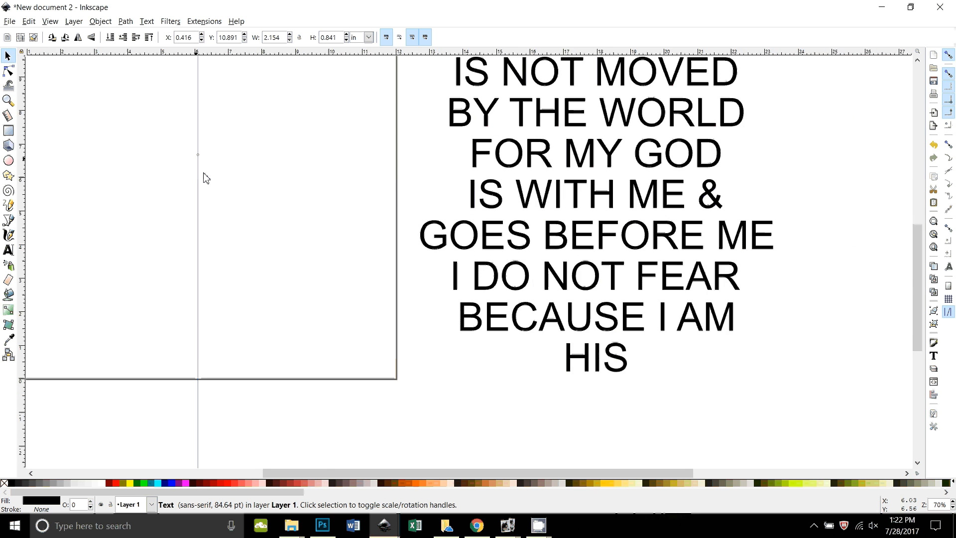
left_click_drag(206, 178, 595, 383)
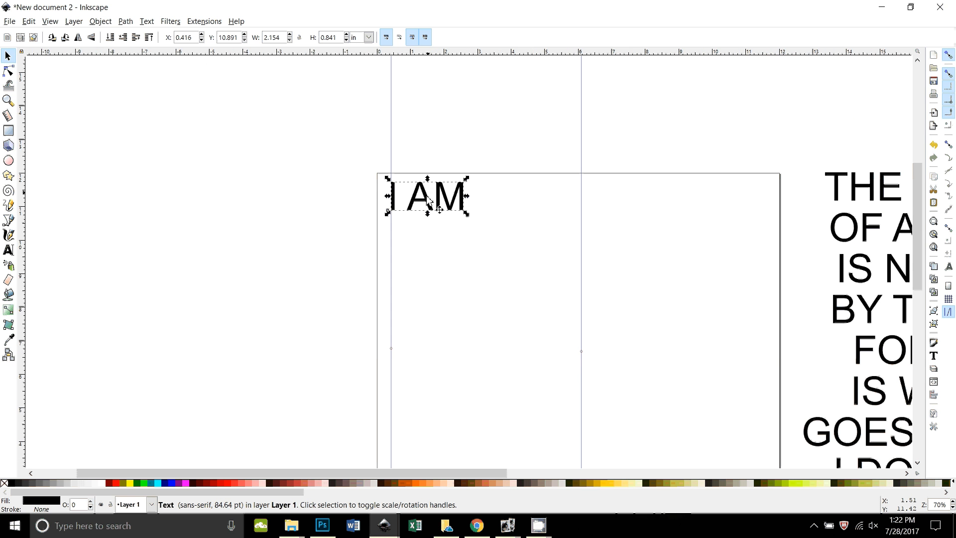
mouse_move(427, 198)
left_mouse_down()
mouse_move(507, 237)
mouse_move(427, 192)
left_mouse_up()
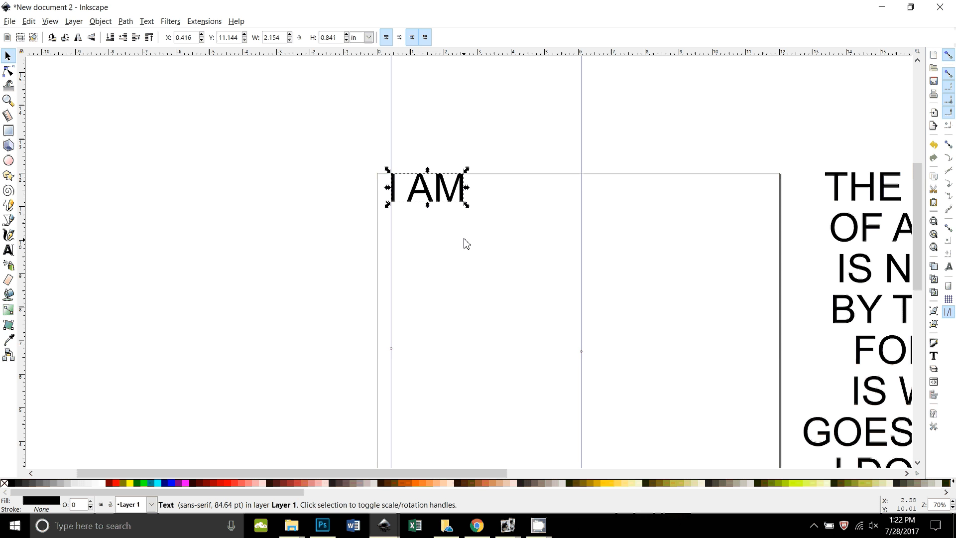
key("ctrl")
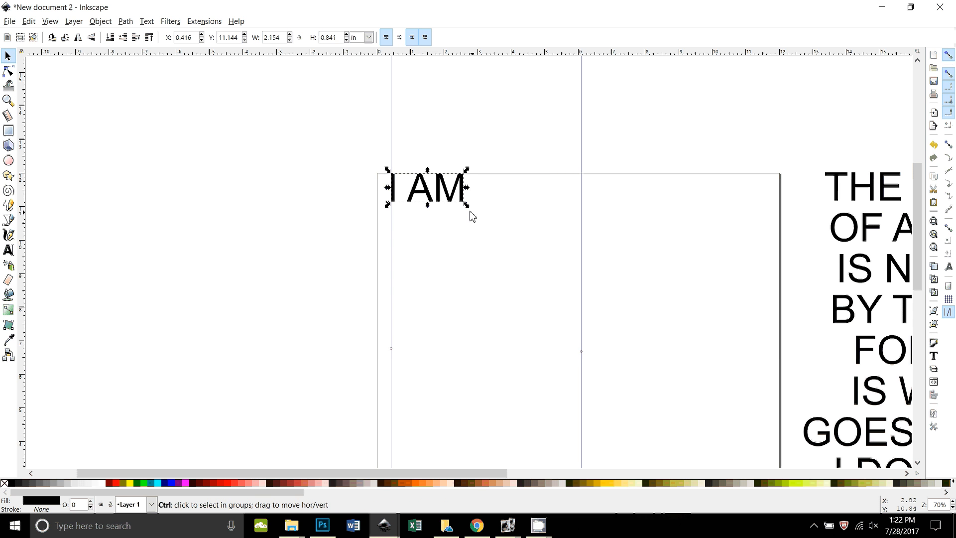
left_click_drag(467, 206, 583, 255)
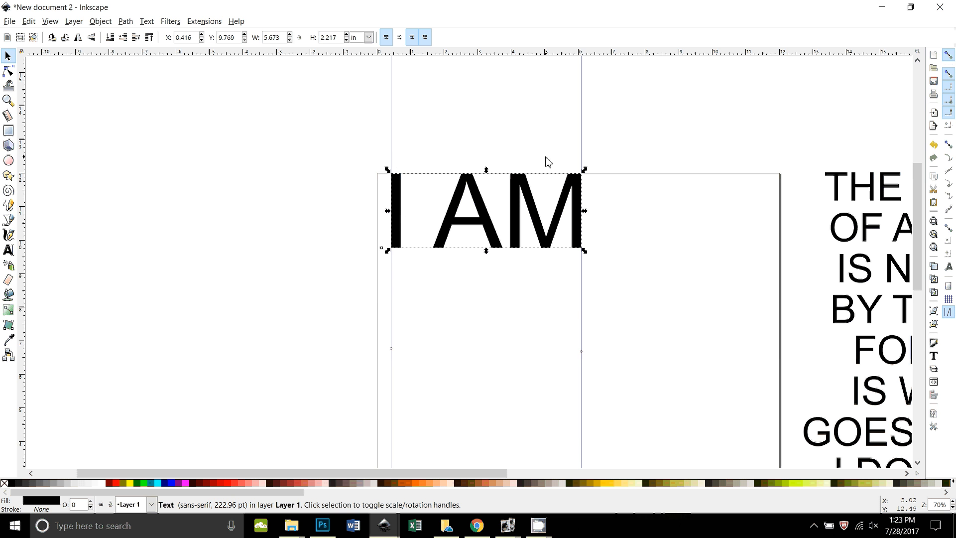
Place THE DAUGHTER and OF A KING WHO under I AM, each scaled proportionally to the column width.
left_click_drag(848, 205, 436, 290)
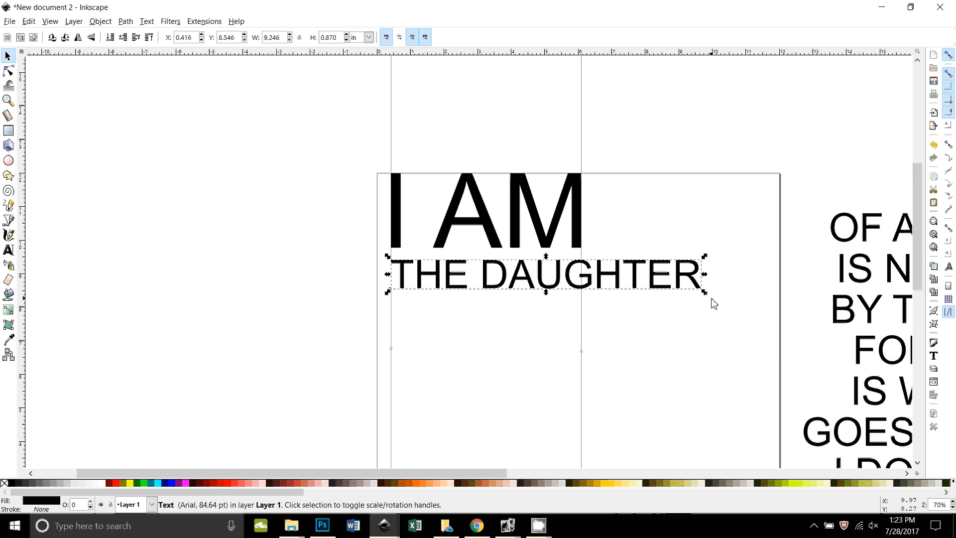
key("ctrl")
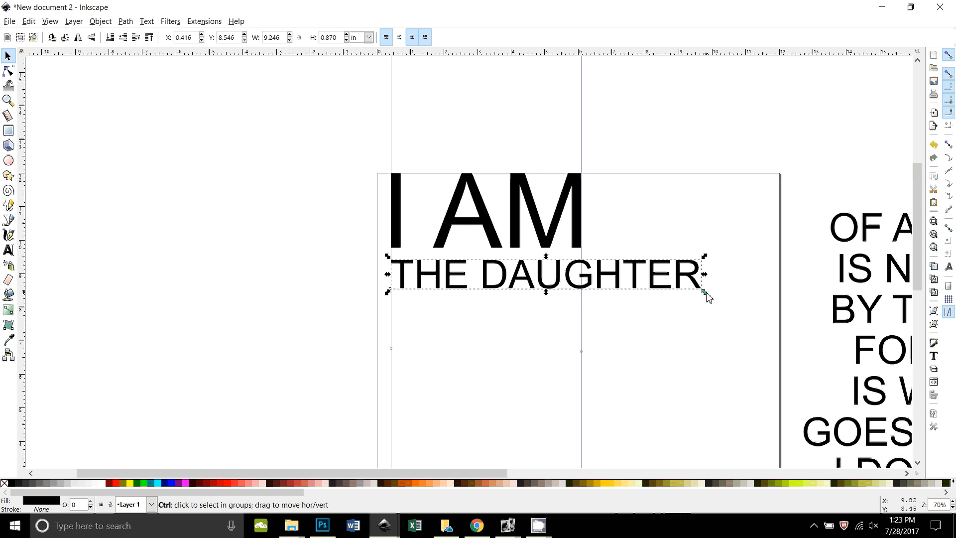
left_click_drag(705, 292, 623, 286)
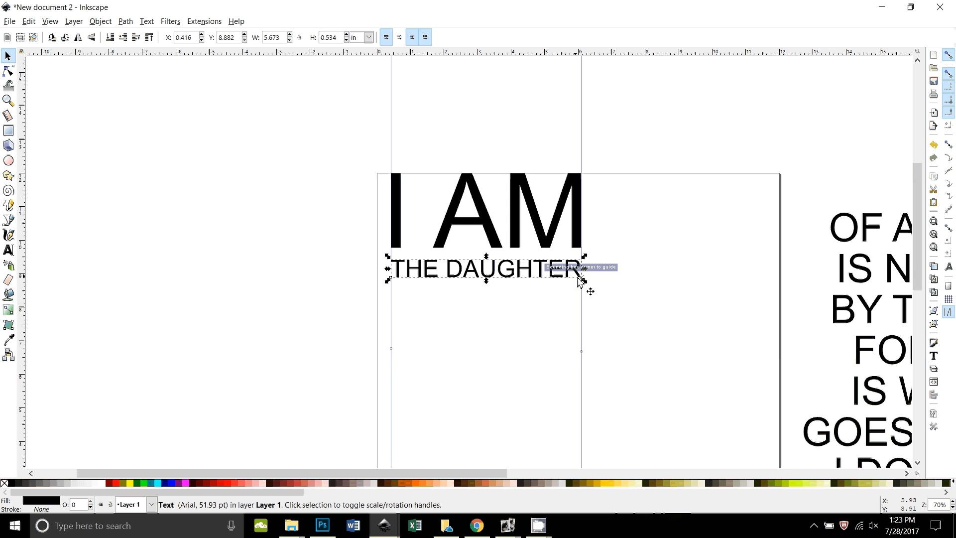
left_click_drag(851, 226, 416, 303)
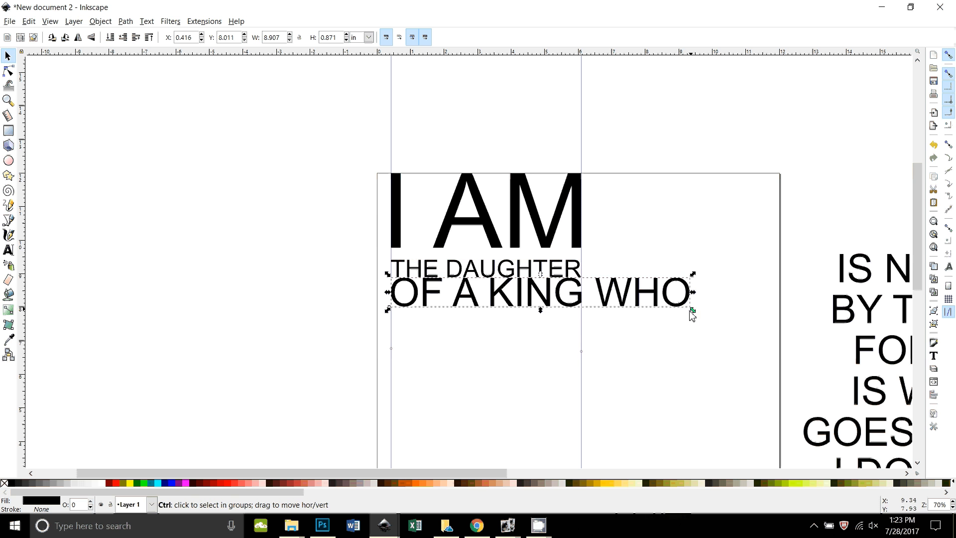
left_click_drag(695, 312, 598, 303)
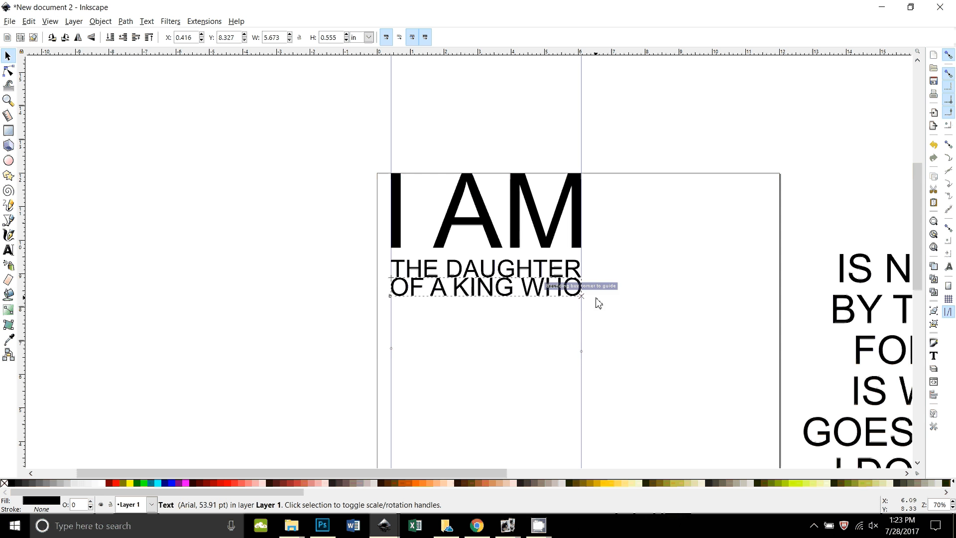
Nudge THE DAUGHTER and OF A KING WHO upward to tighten the spacing.
left_click(499, 266)
key("Up")
key("Up")
key("Up")
key("Up")
key("Up")
key("Up")
key("Up")
key("Up")
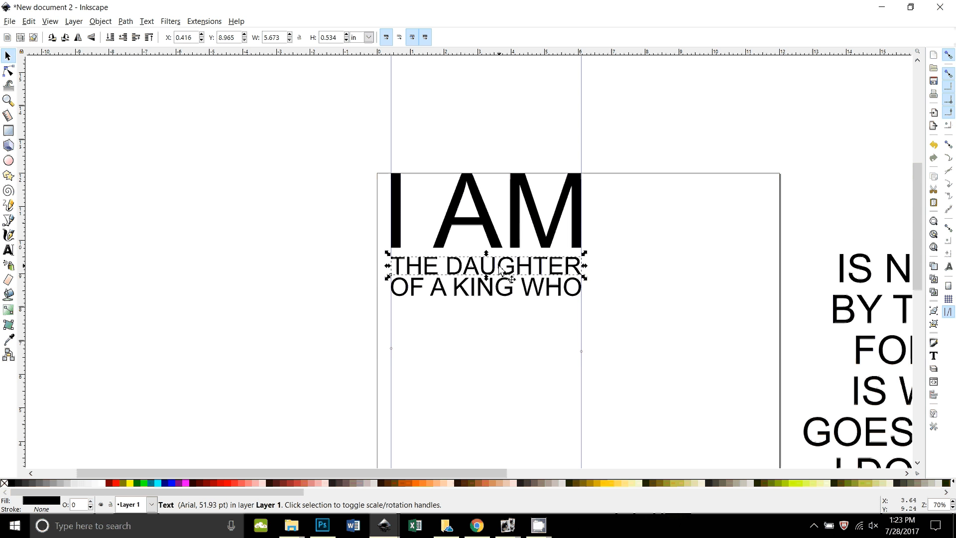
key("Up")
key("Up")
key("Up")
key("Up")
key("Up")
left_click(495, 288)
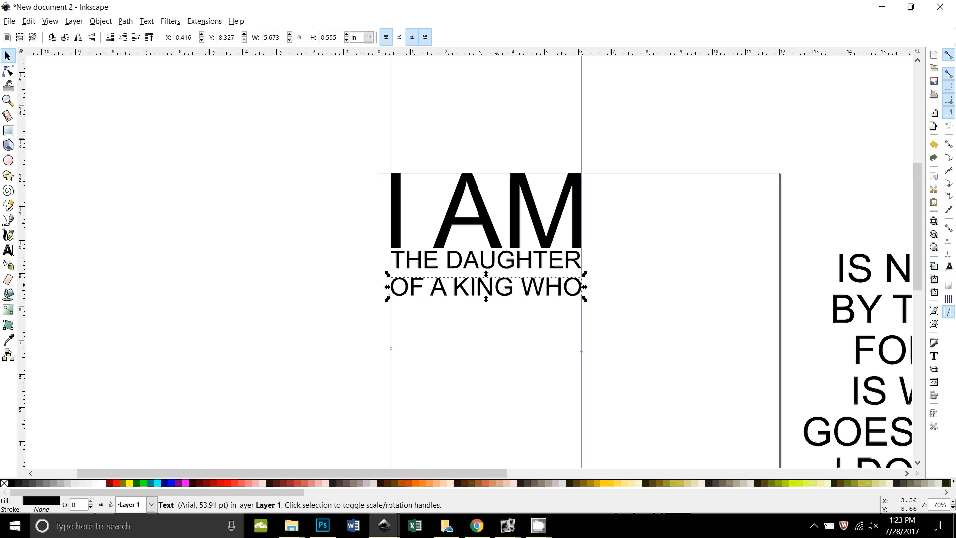
key("Up")
key("Up")
key("Up")
key("Up")
key("Up")
key("Up")
key("Up")
key("Up")
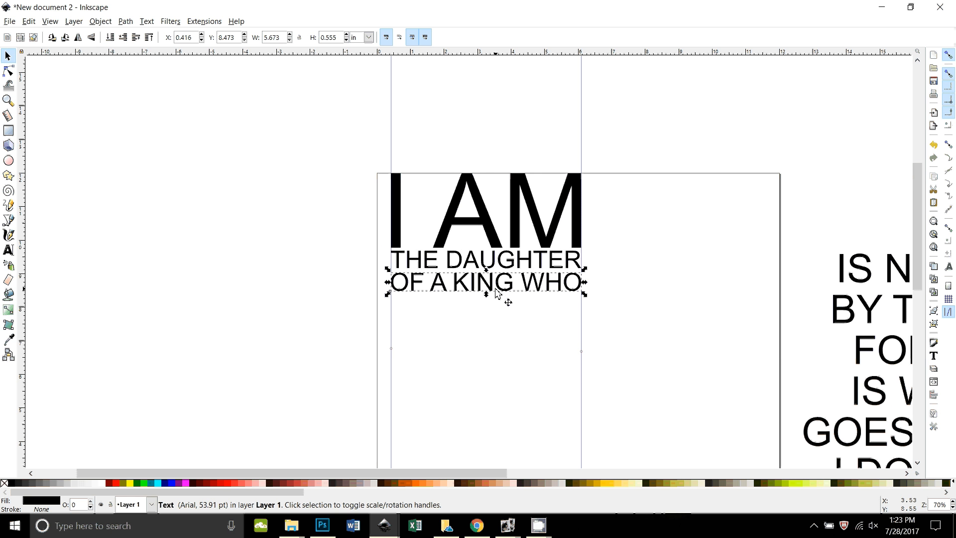
key("Escape")
Stack IS NOT MOVED and BY THE WORLD below, each scaled to the column width.
left_click_drag(852, 280, 417, 322)
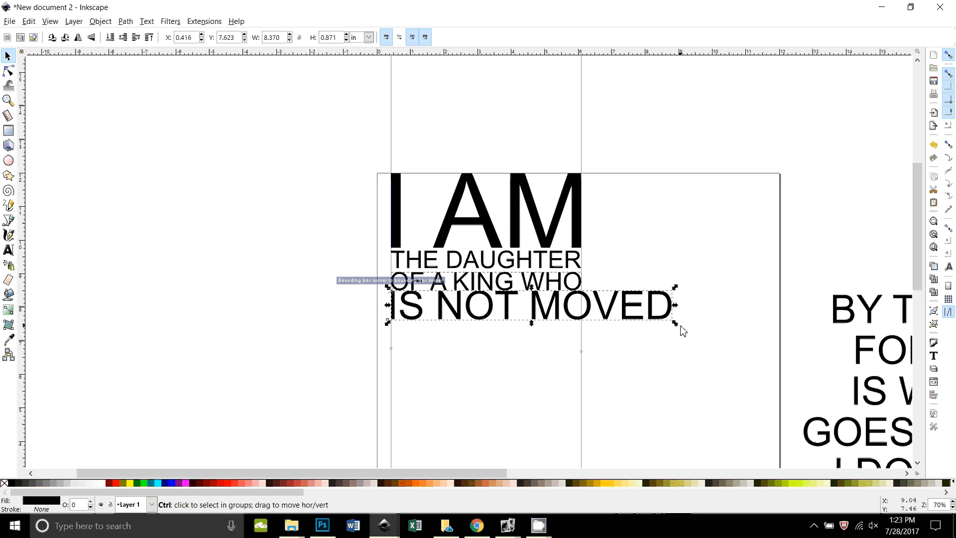
left_click_drag(674, 324, 636, 319)
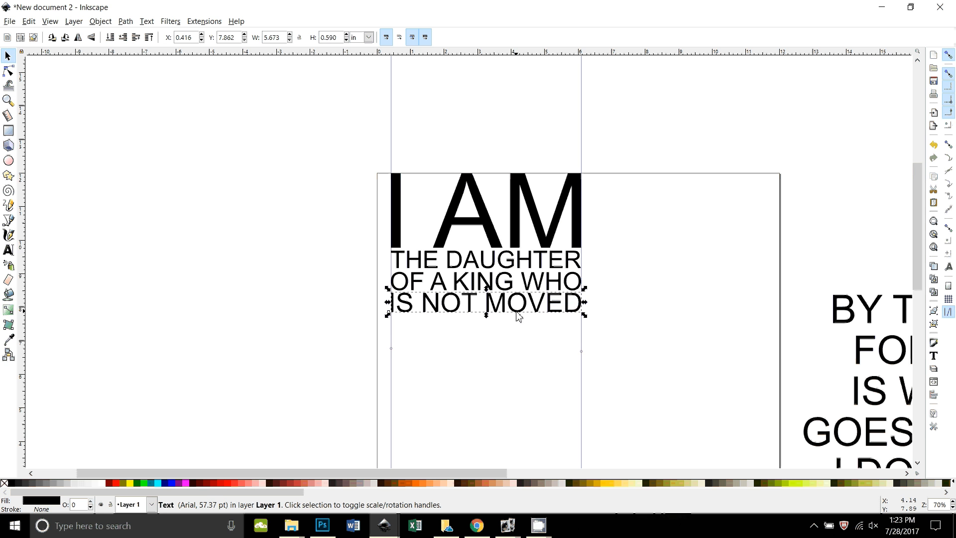
left_click(846, 335)
left_click_drag(846, 324, 416, 350)
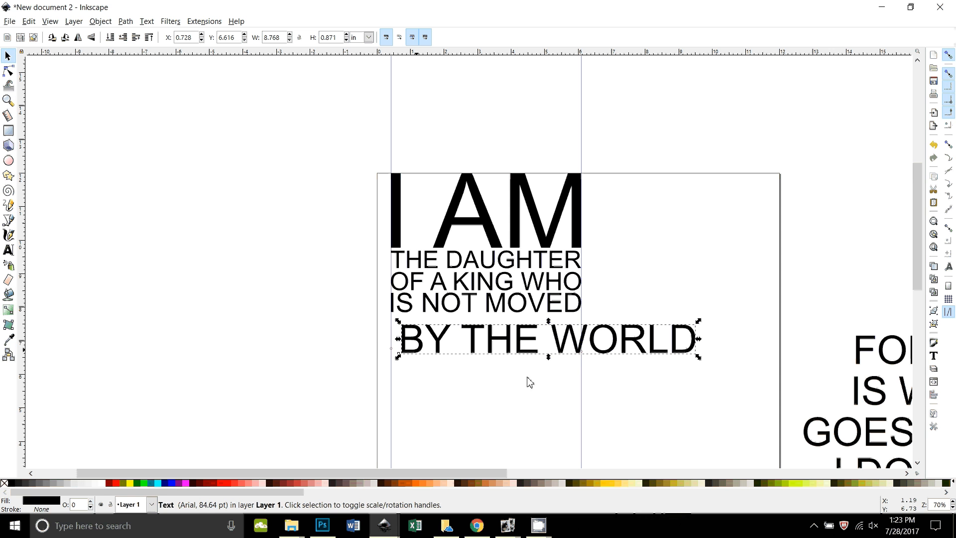
left_click_drag(404, 339, 396, 335)
left_click_drag(689, 359, 657, 350)
Stack FOR MY GOD, IS WITH ME & and GOES BEFORE ME below, each fitted to the column width.
left_click_drag(851, 355, 393, 359)
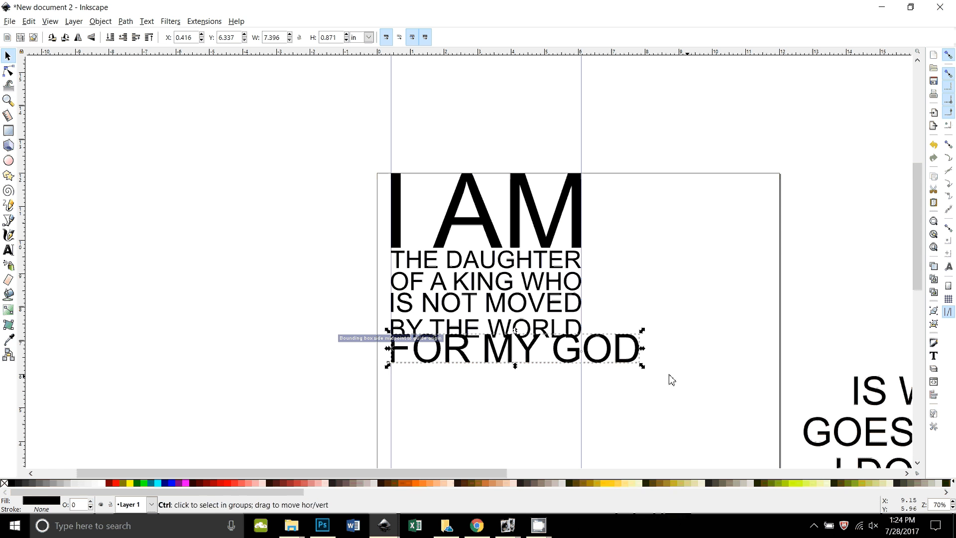
left_click_drag(640, 363, 626, 365)
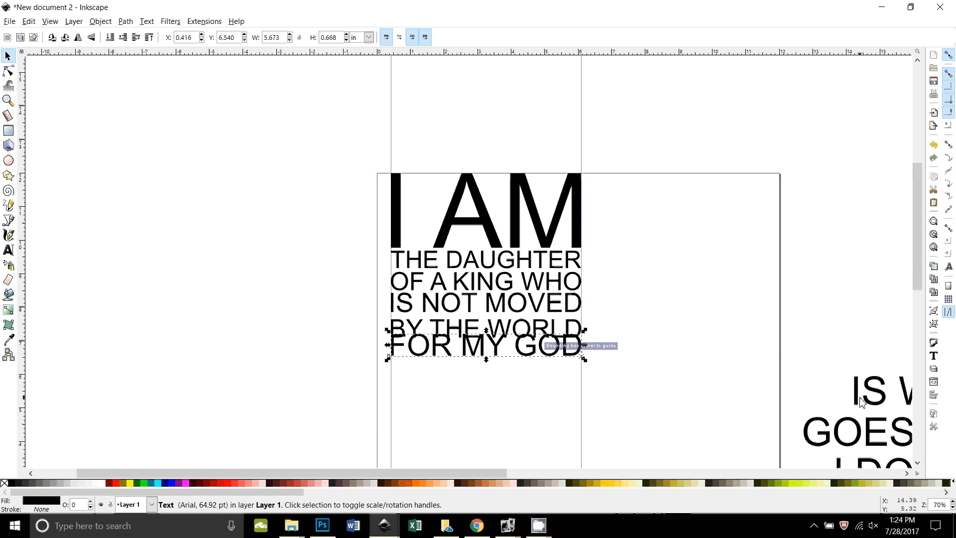
left_click_drag(862, 398, 804, 400)
left_click_drag(877, 400, 416, 380)
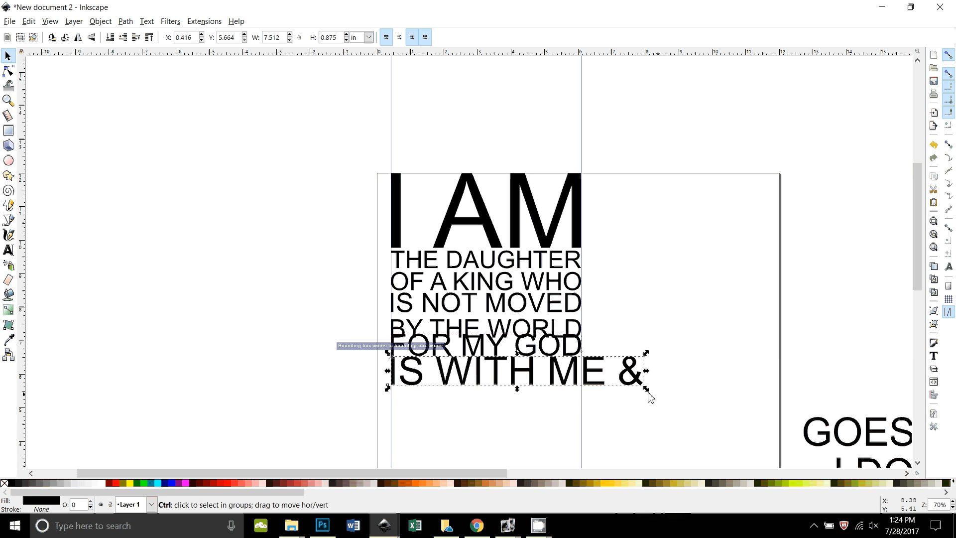
left_click_drag(646, 389, 623, 387)
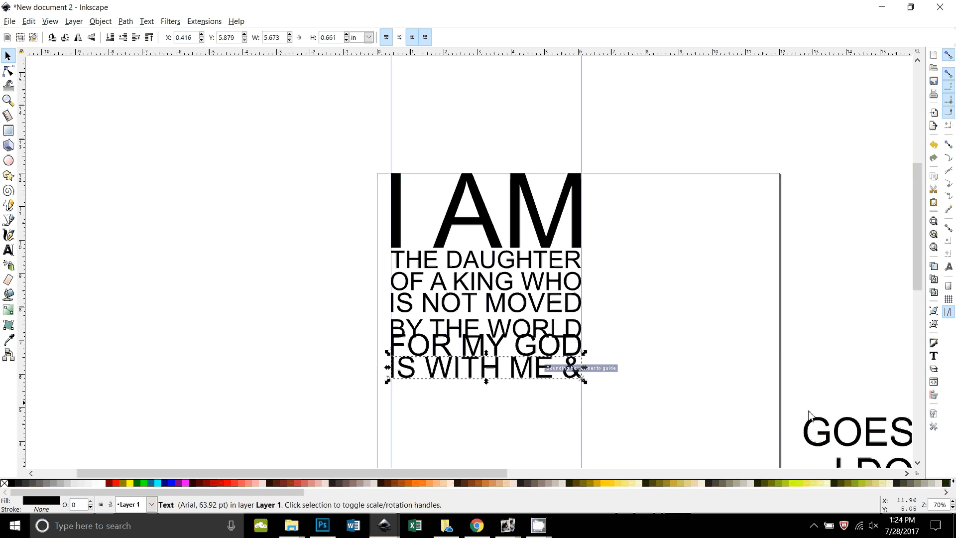
left_click_drag(829, 444, 417, 407)
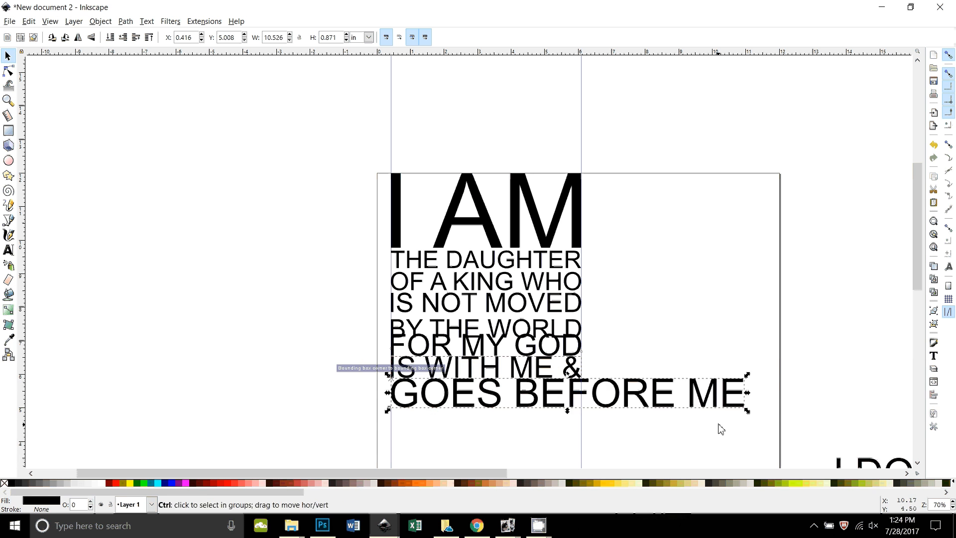
left_click_drag(747, 411, 623, 403)
Add I DO NOT FEAR and BECAUSE I AM underneath, each scaled to the column width.
scroll(876, 468, "down", 2)
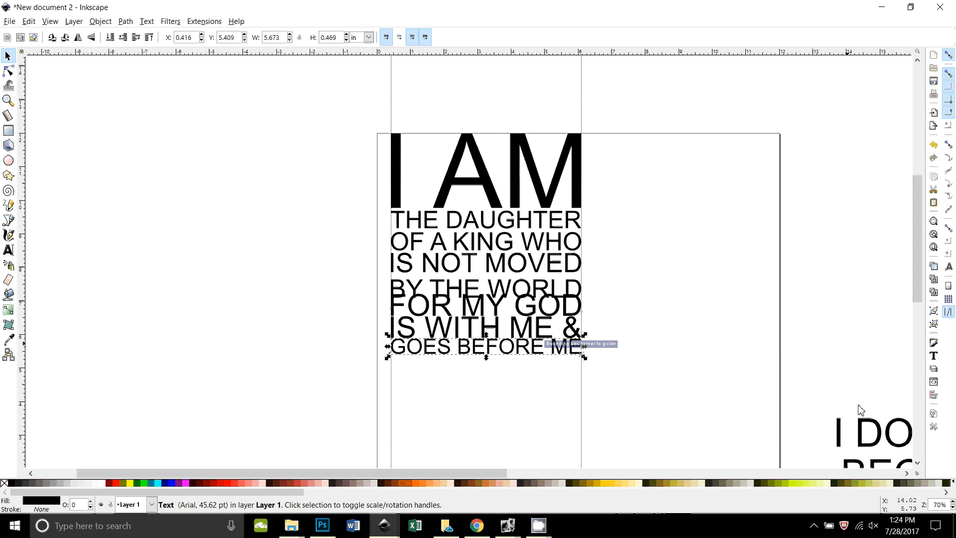
left_click_drag(860, 416, 416, 378)
left_click_drag(679, 392, 641, 380)
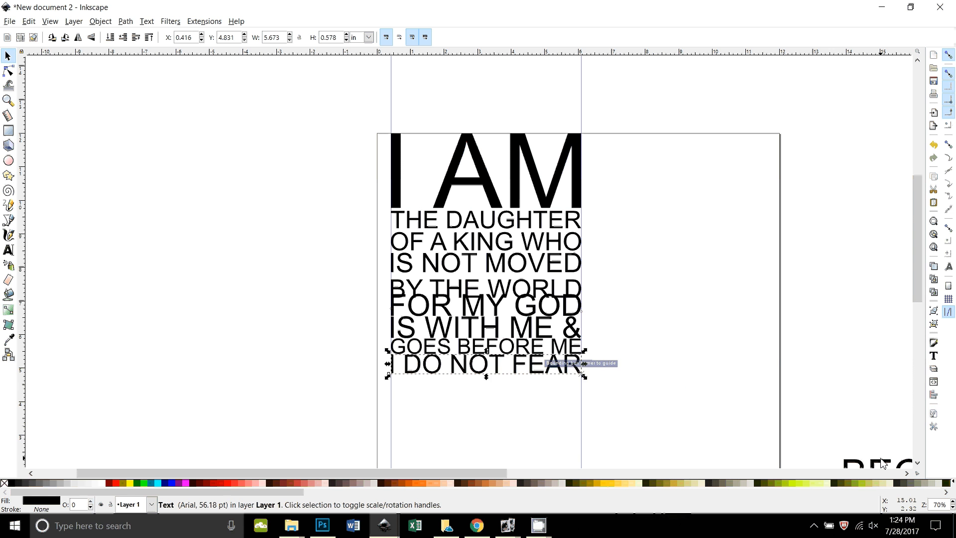
key("Escape")
left_click_drag(875, 464, 421, 381)
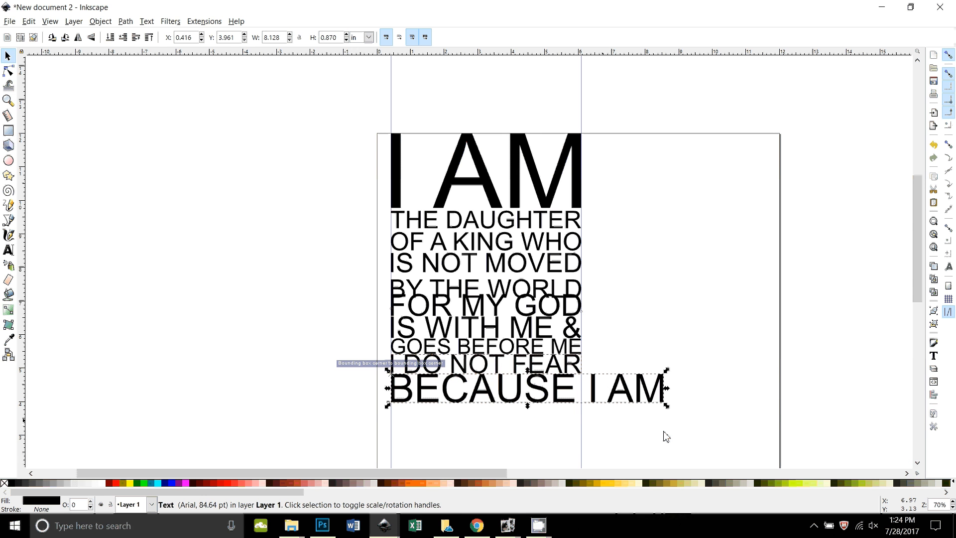
left_click_drag(665, 406, 625, 399)
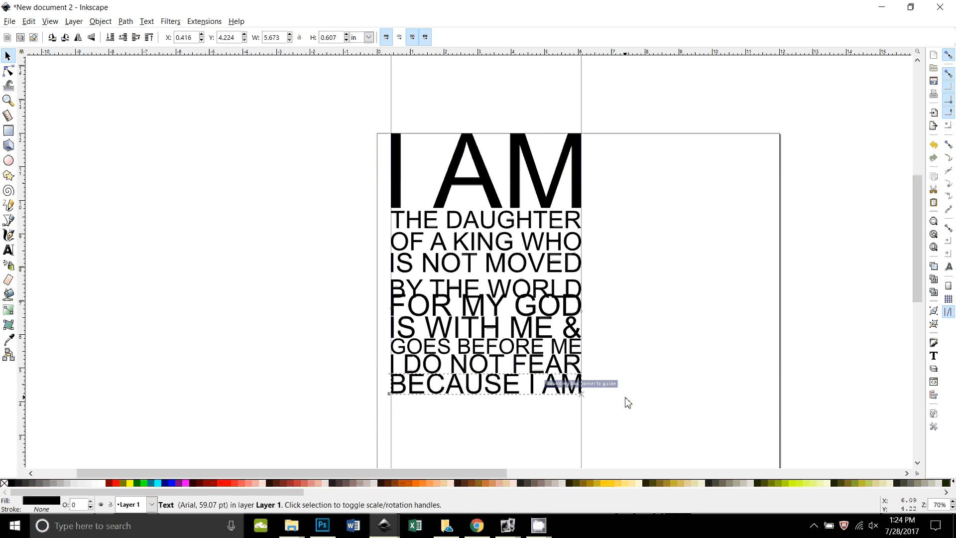
Zoom out and drag HIS onto the bottom of the page.
scroll(880, 418, "down", 6)
scroll(880, 418, "down", 1)
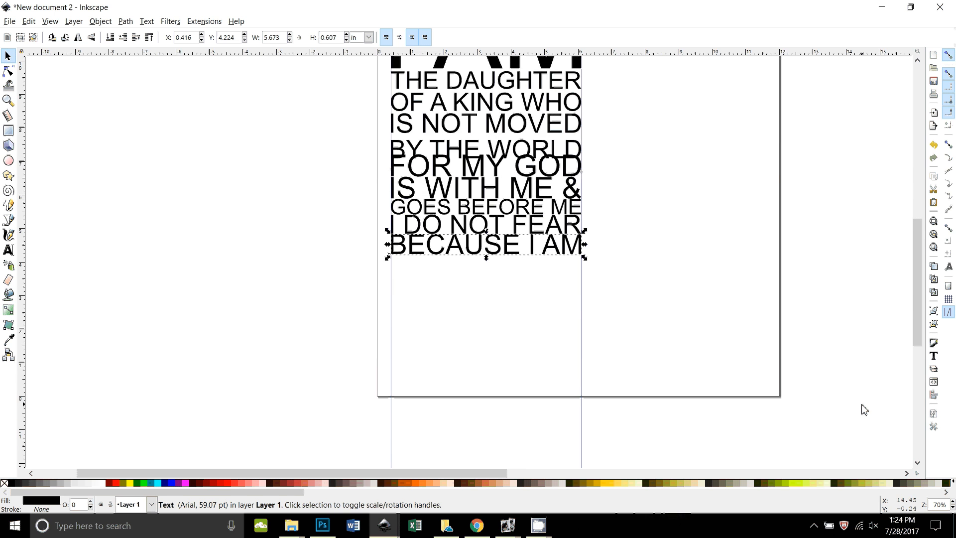
scroll(863, 408, "up", 3)
key("minus")
left_click_drag(706, 359, 444, 321)
Undo the accidental stretch, then place HIS under BECAUSE I AM, enlarged to 266.17 pt to span the column.
key("ctrl+z")
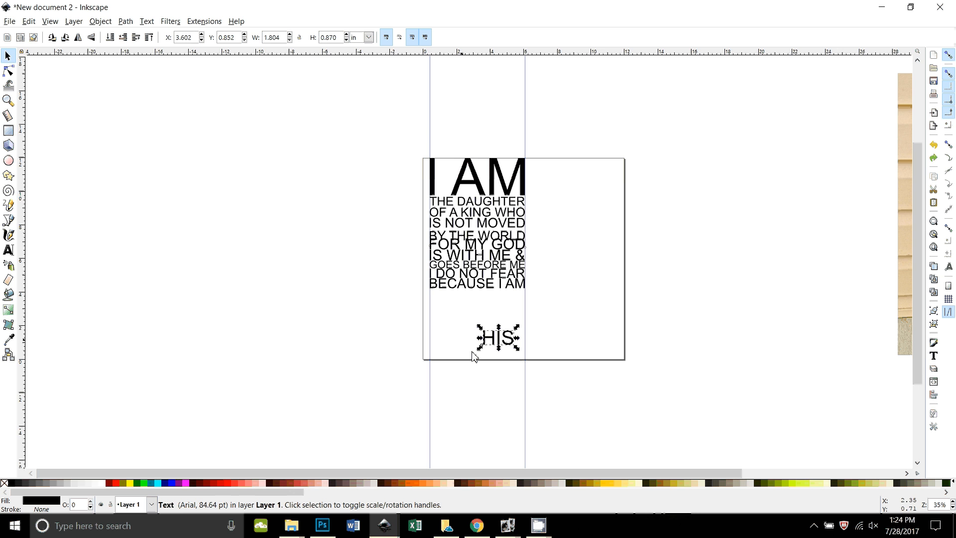
scroll(494, 338, "up", 3)
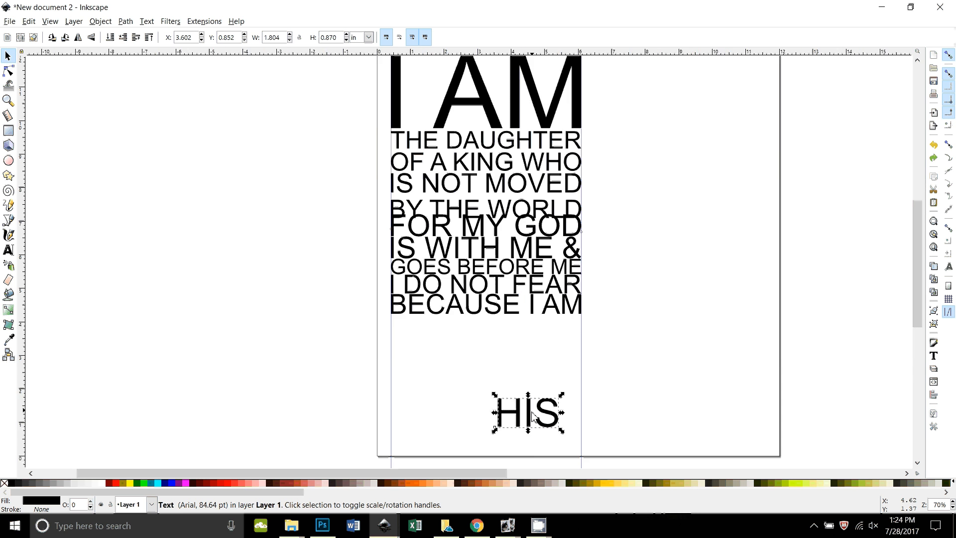
left_click_drag(555, 465, 406, 351)
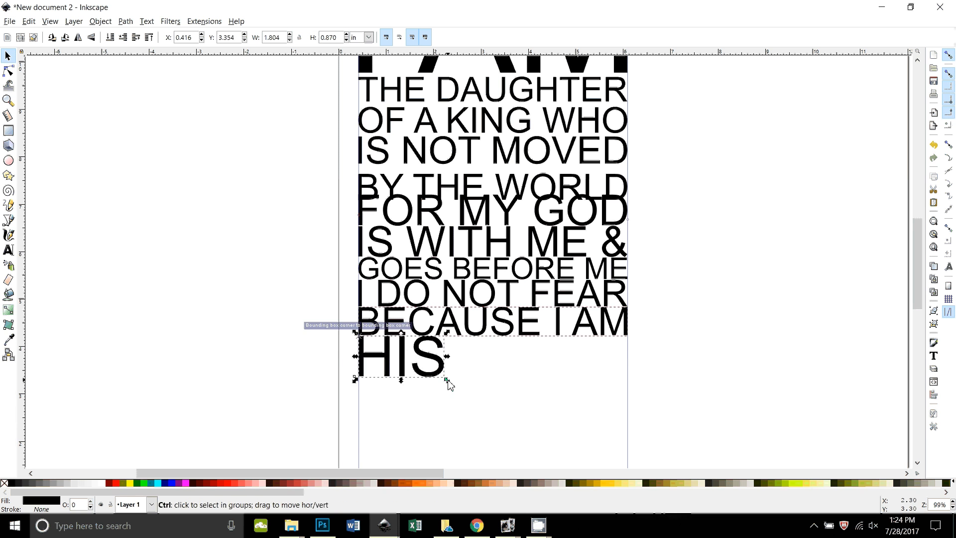
left_click_drag(446, 384, 664, 468)
Nudge HIS down two steps, then select all lines of the quote.
scroll(680, 409, "up", 1)
scroll(677, 407, "up", 2)
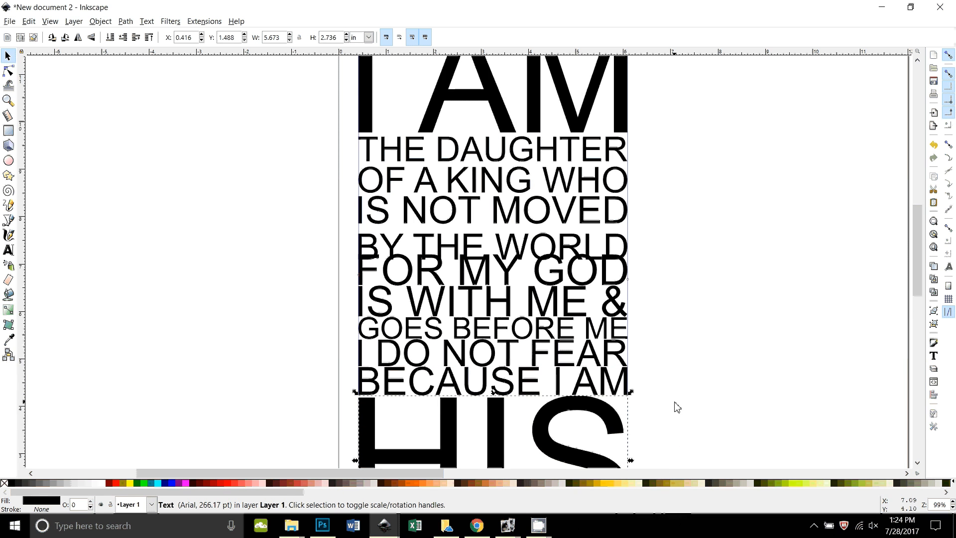
key("minus")
key("minus")
key("minus")
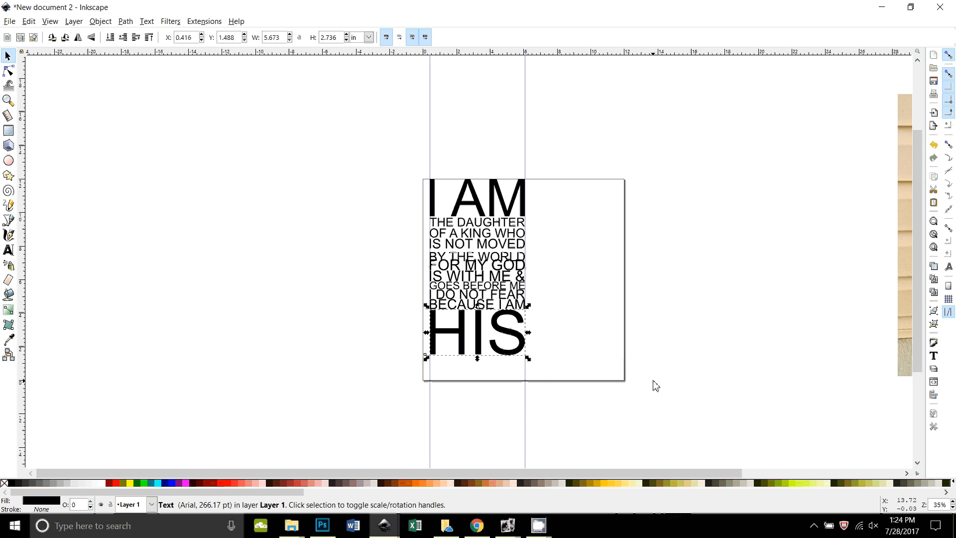
key("plus")
left_click(551, 450)
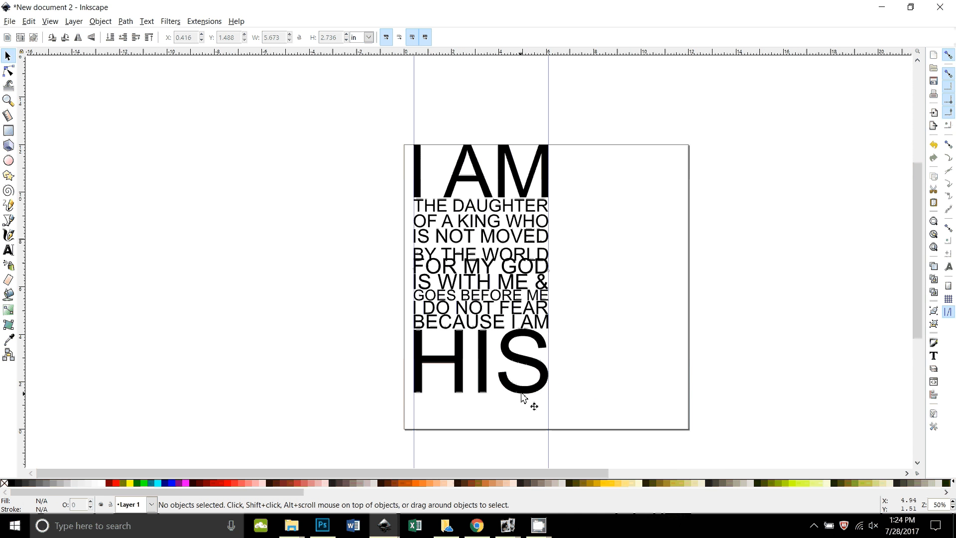
left_click(521, 393)
key("Down")
key("Down")
key("Down")
key("Down")
key("Down")
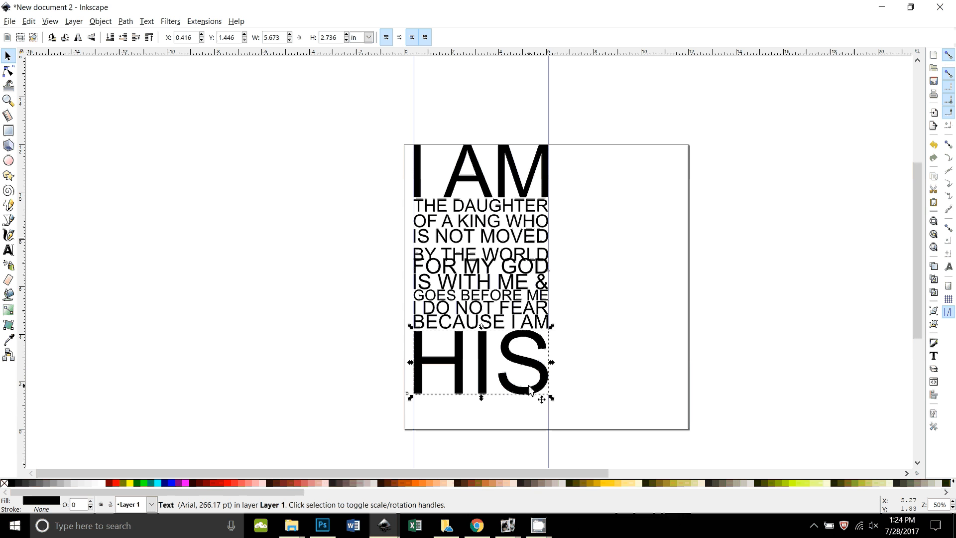
key("Down")
key("Down")
key("Down")
key("Down")
key("Down")
key("Down")
key("Down")
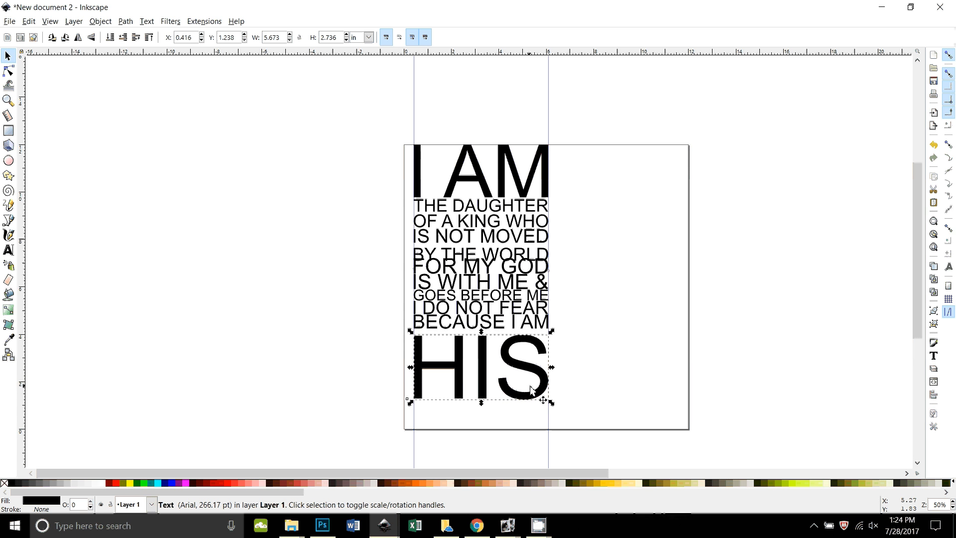
left_click(646, 407)
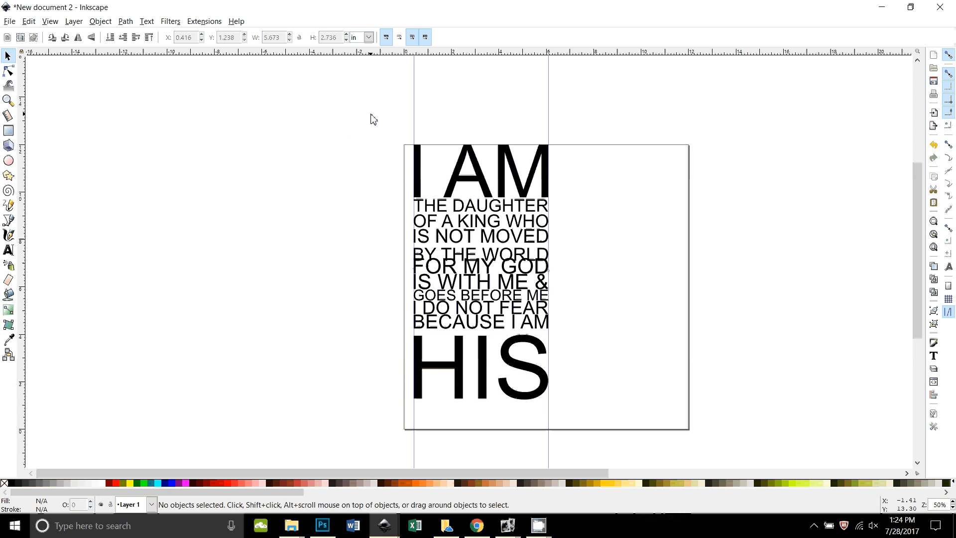
left_click_drag(371, 113, 569, 406)
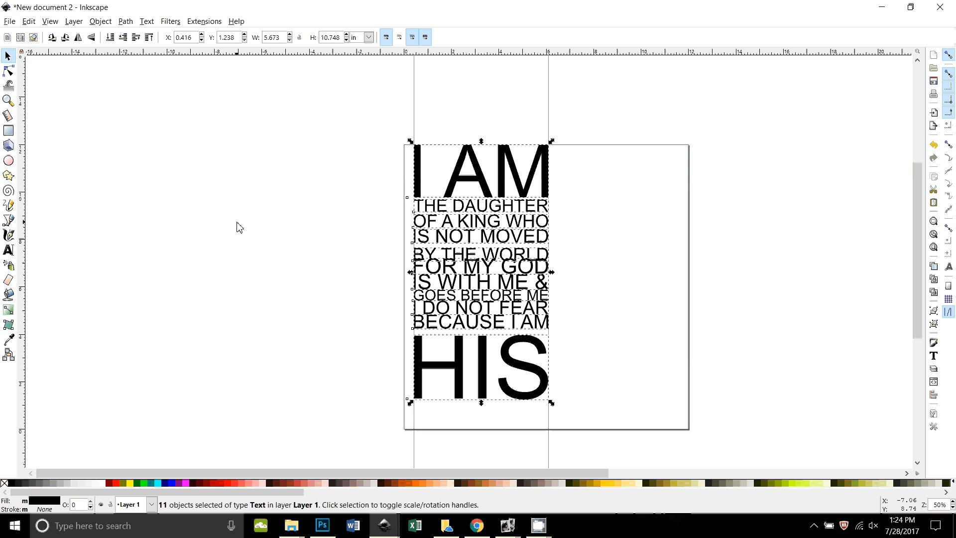
Equalize the vertical gaps between the eleven quote lines using Align and Distribute.
key("ctrl+shift+a")
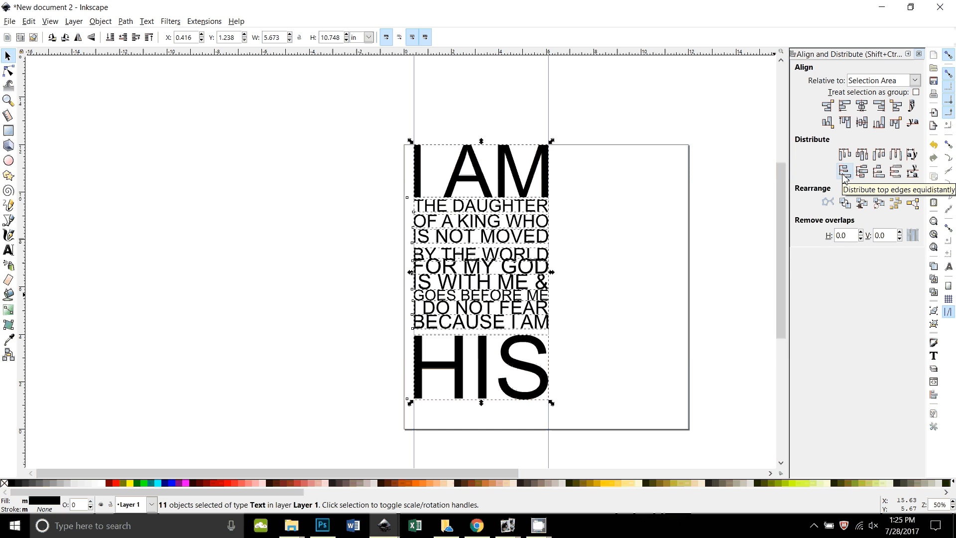
left_click(896, 172)
left_click(620, 303)
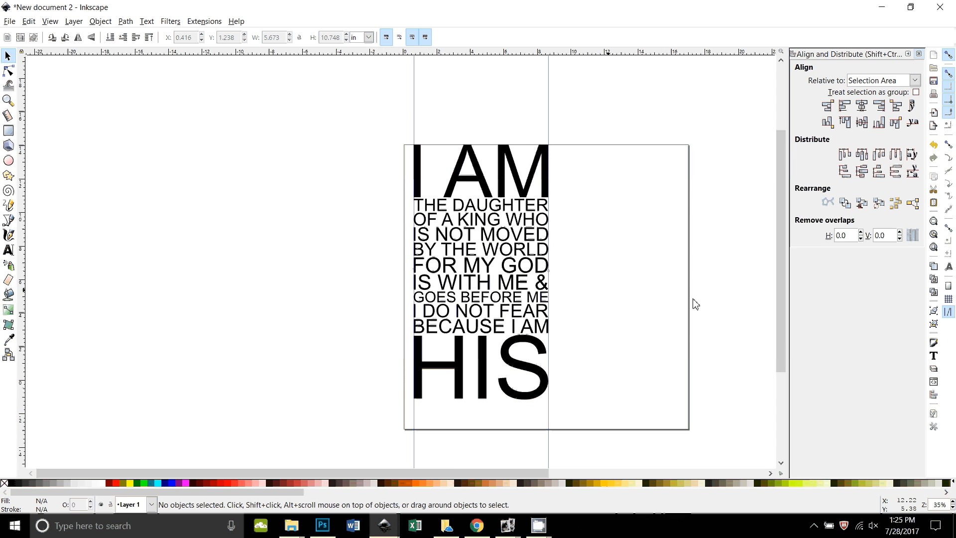
Move the sign photo just right of the page, then select all the quote lines again.
key("minus")
key("minus")
key("minus")
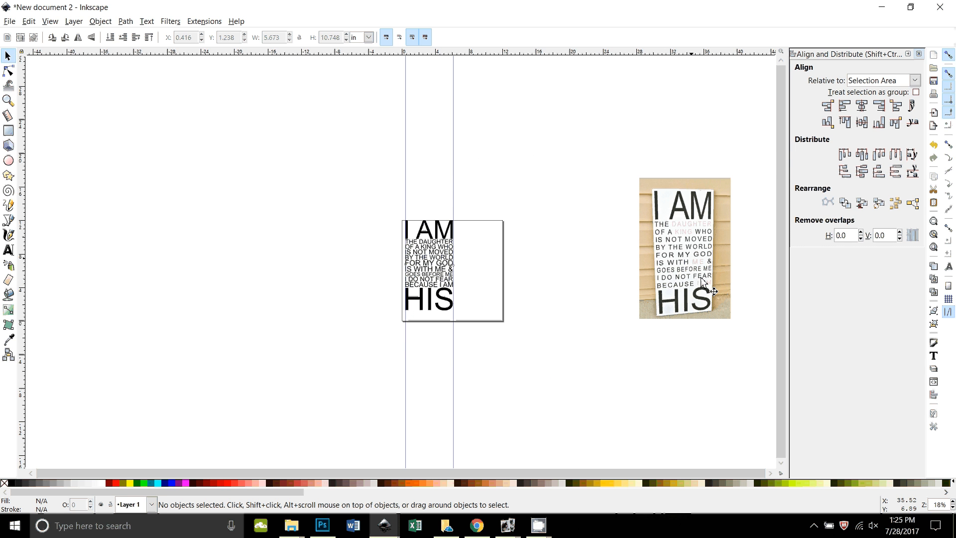
left_click_drag(687, 233, 573, 237)
key("plus")
key("plus")
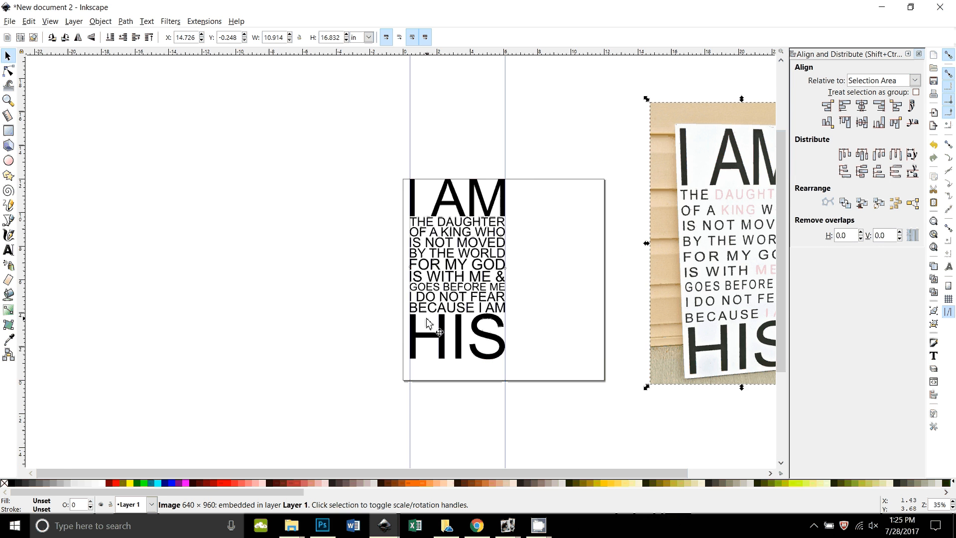
key("plus")
key("plus")
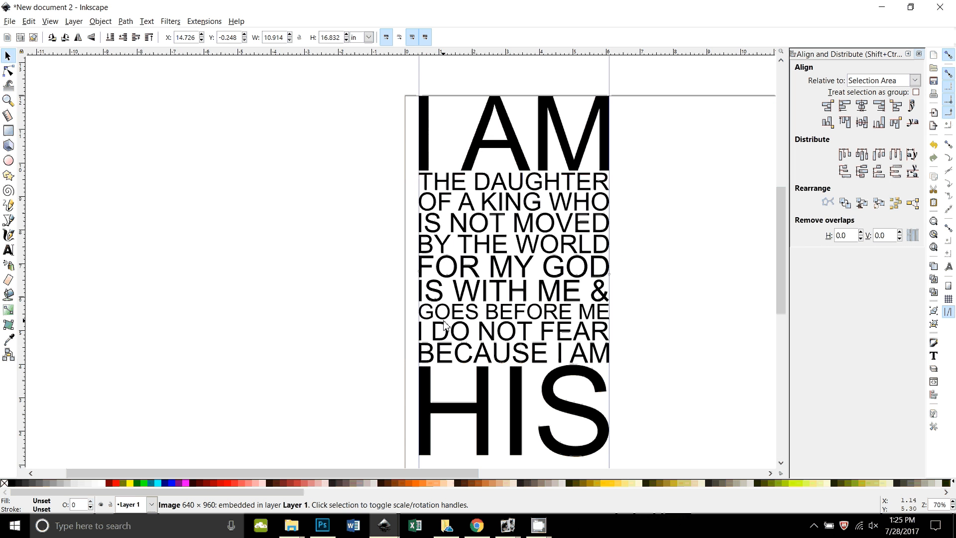
key("minus")
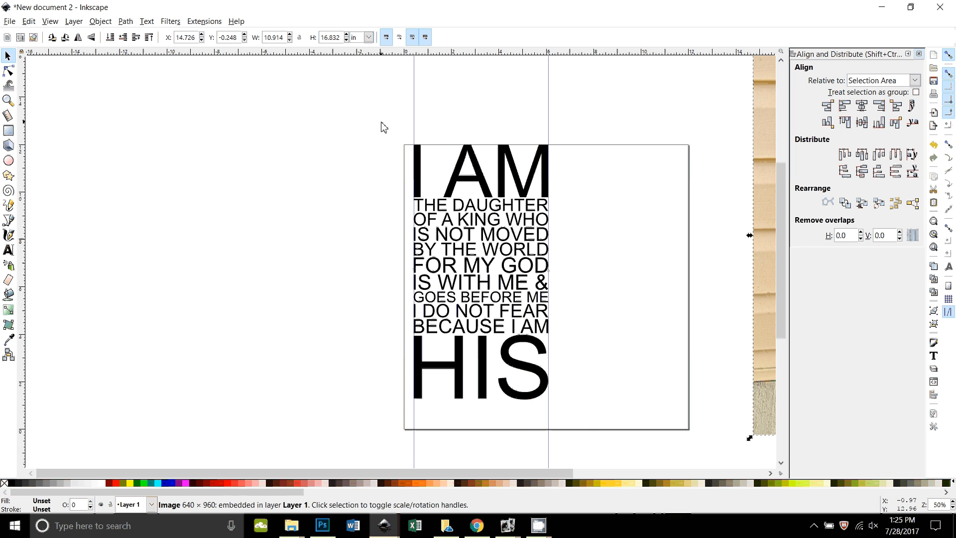
left_click_drag(383, 124, 589, 421)
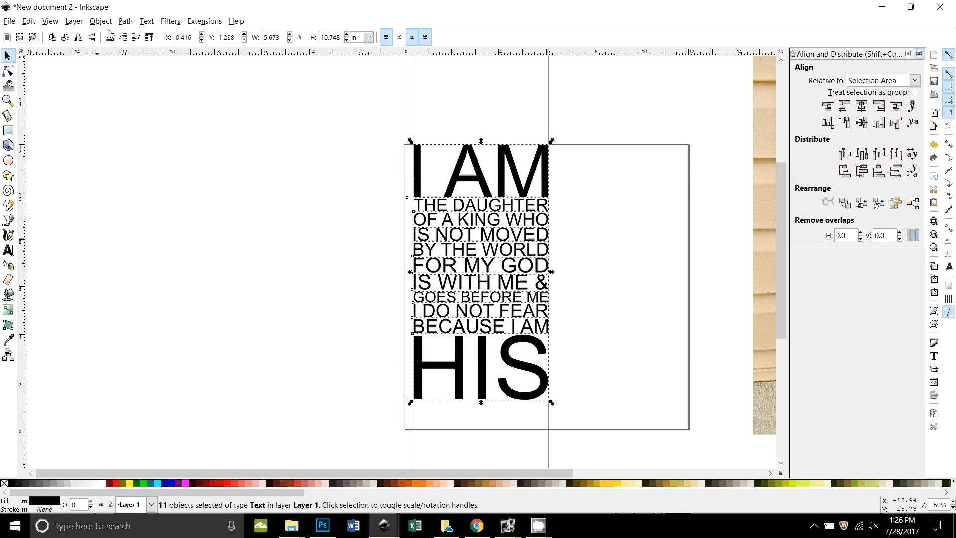
Convert the quote lines to paths and ungroup them into separate letter shapes.
left_click(125, 21)
left_click(140, 36)
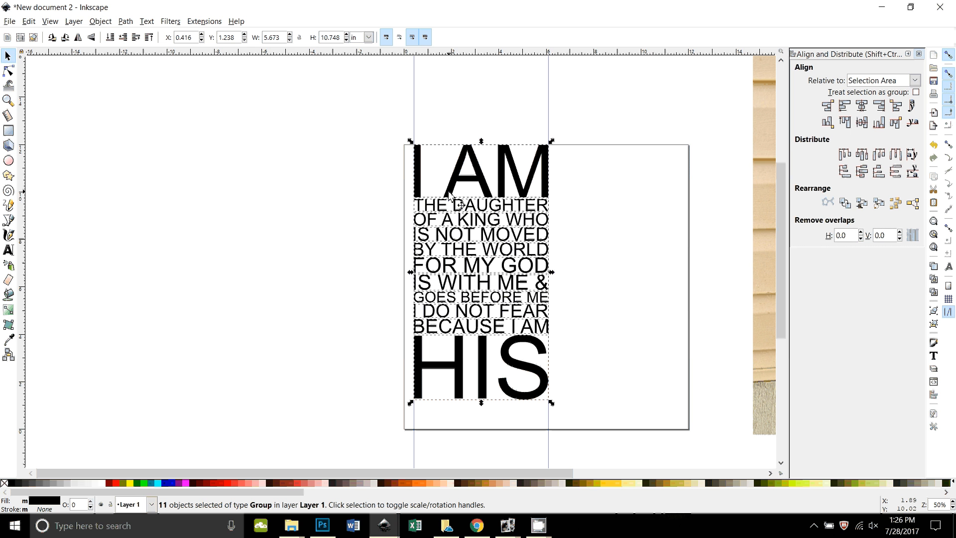
left_click(100, 22)
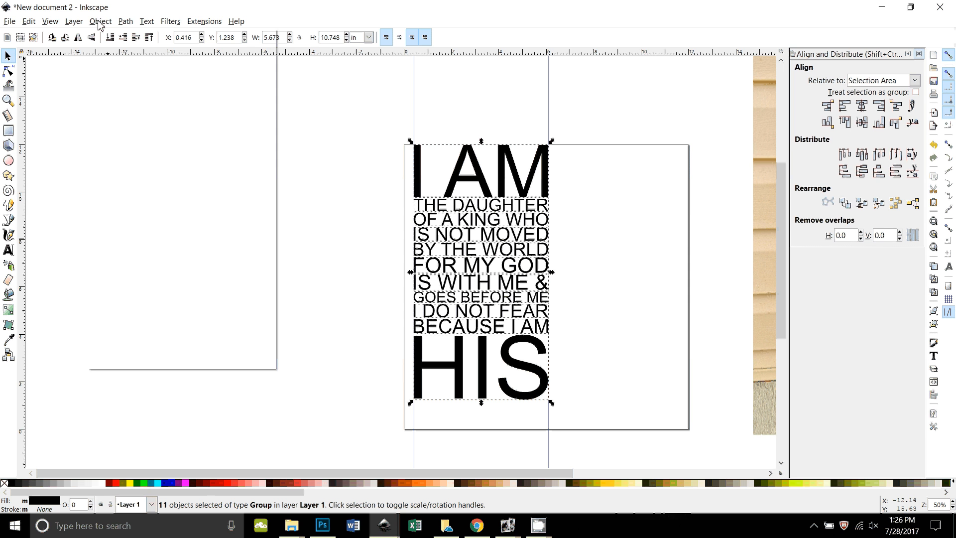
left_click(114, 115)
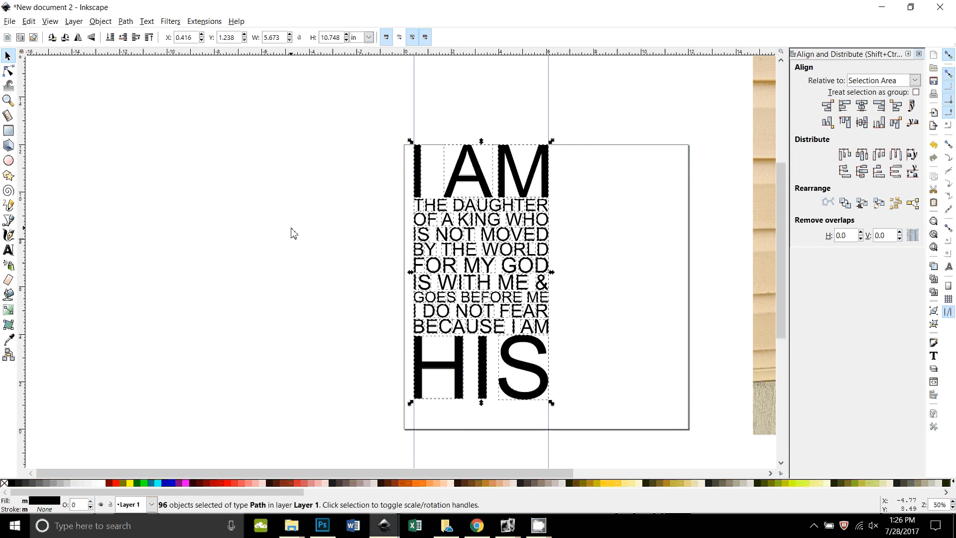
Union the letters of I AM into one path, then pan to show the reference photo.
left_click(352, 150)
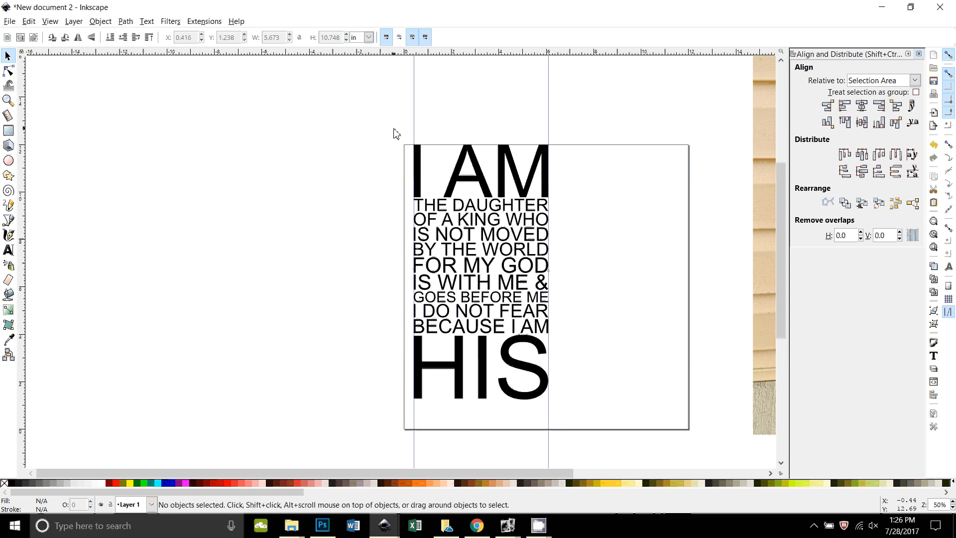
left_click_drag(394, 129, 568, 203)
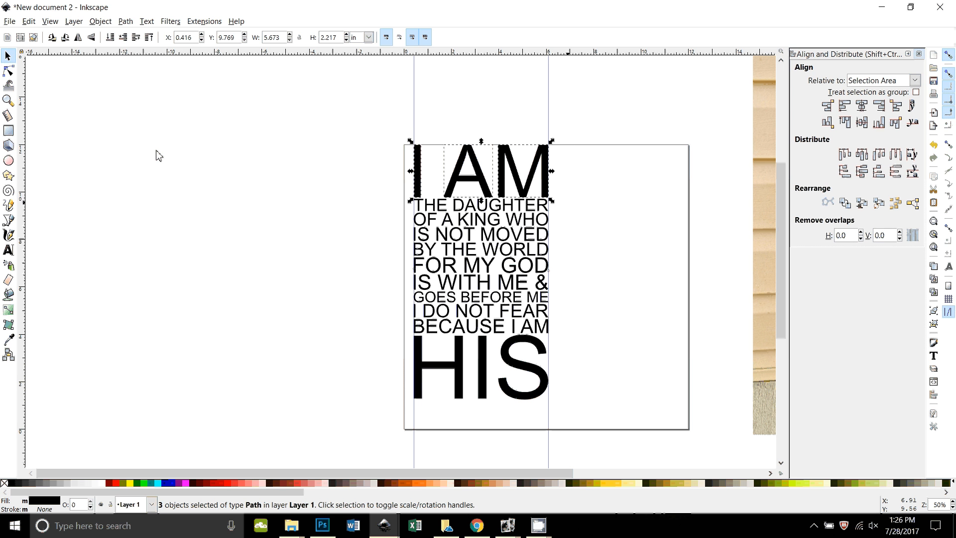
left_click(126, 22)
left_click(141, 87)
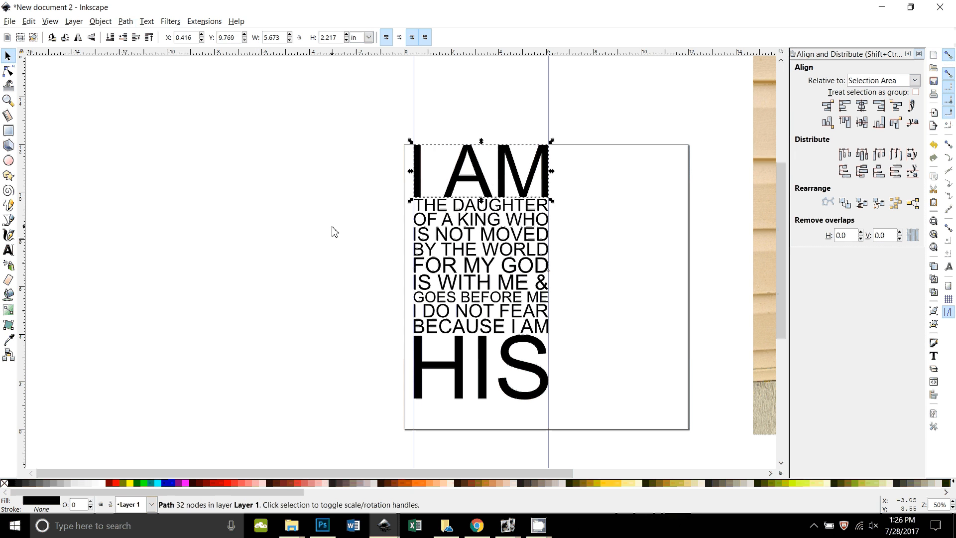
left_click(702, 302)
left_click_drag(702, 302, 532, 323)
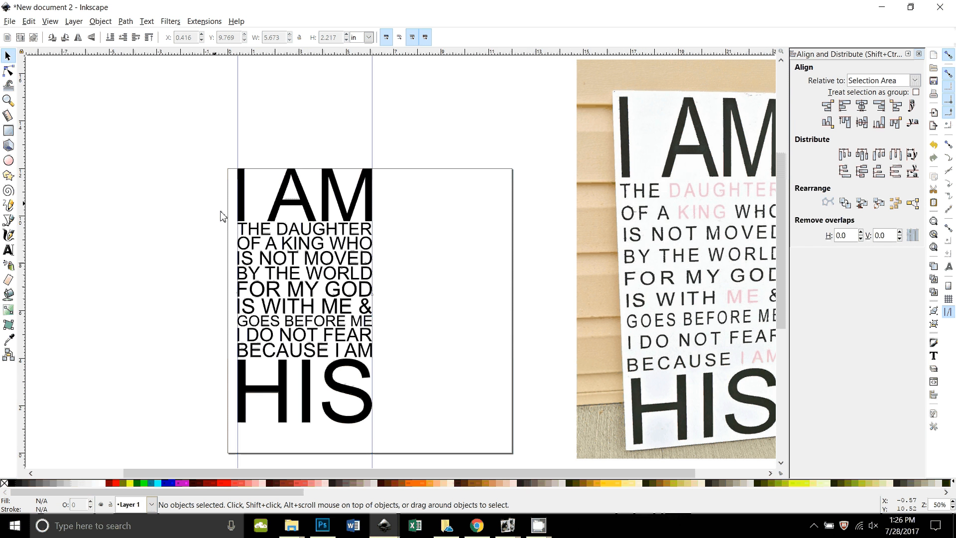
Union the letters of THE into a single path.
left_click_drag(220, 211, 274, 240)
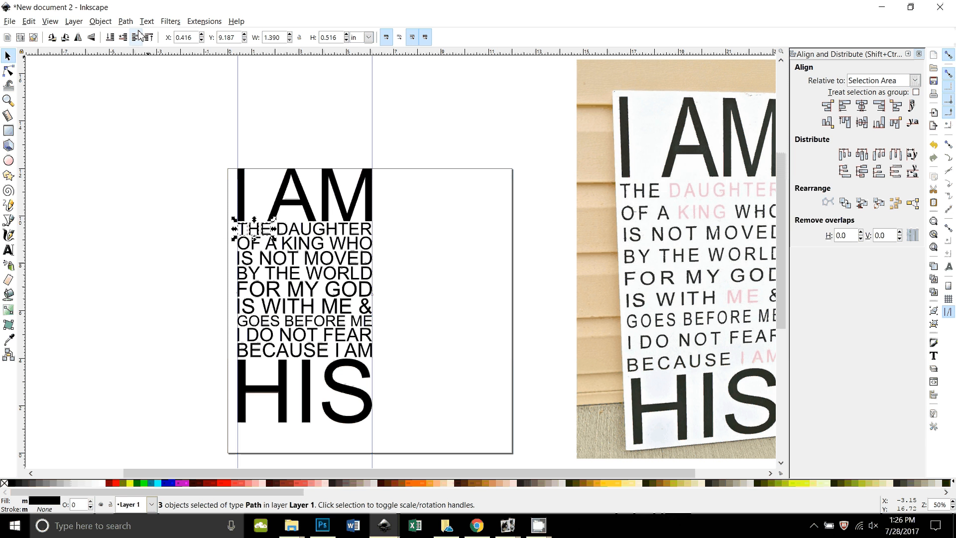
left_click(125, 21)
left_click(139, 87)
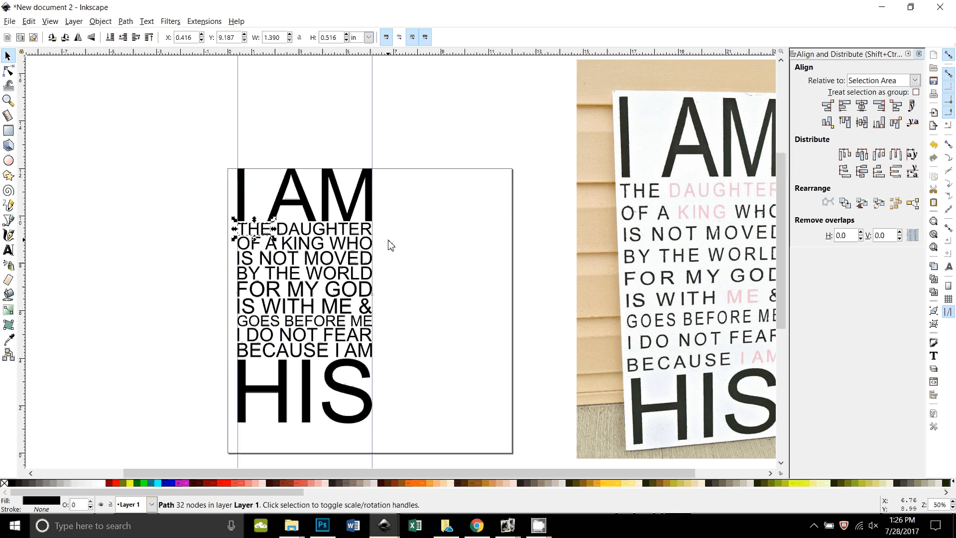
Union the DAUGHTER letters into one path and colour it magenta.
left_click_drag(388, 240, 274, 219)
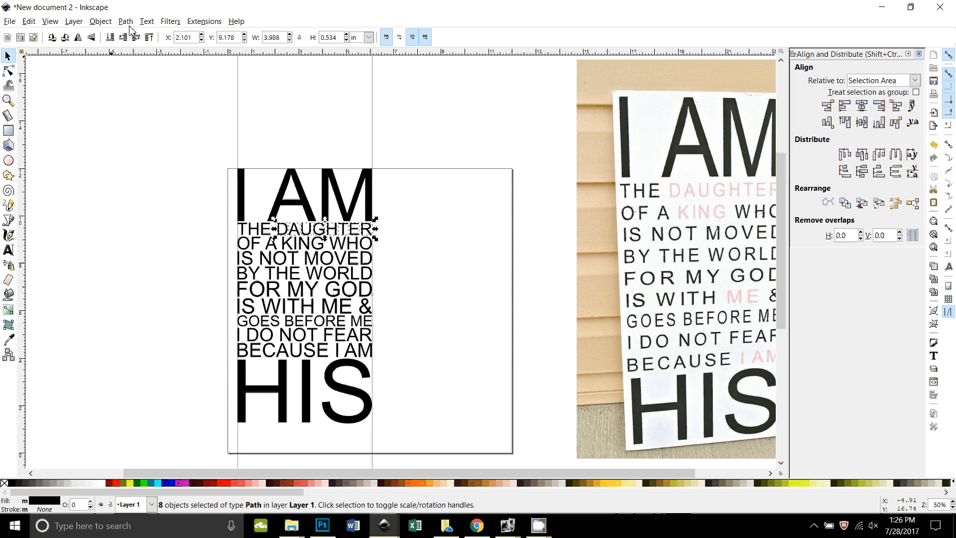
left_click(126, 21)
left_click(139, 87)
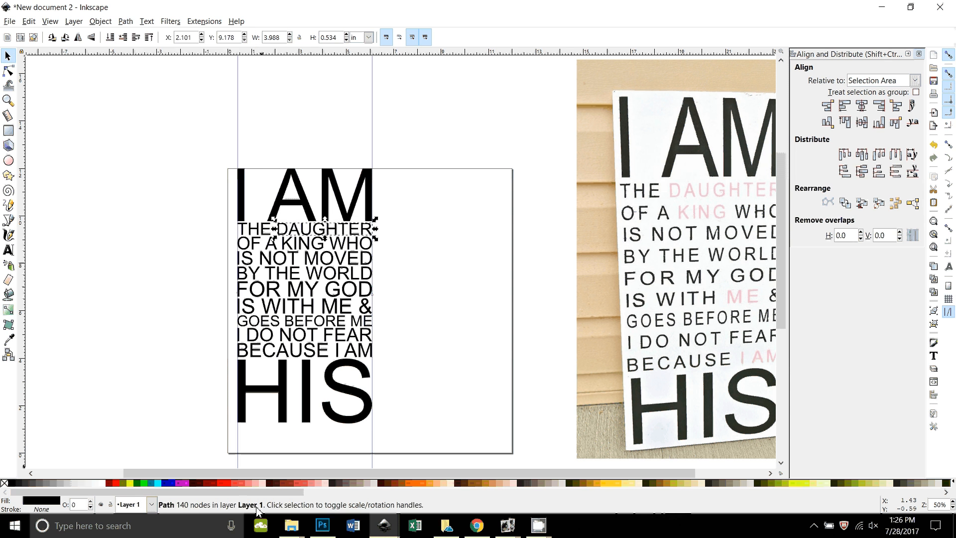
left_click(185, 483)
left_click(547, 340)
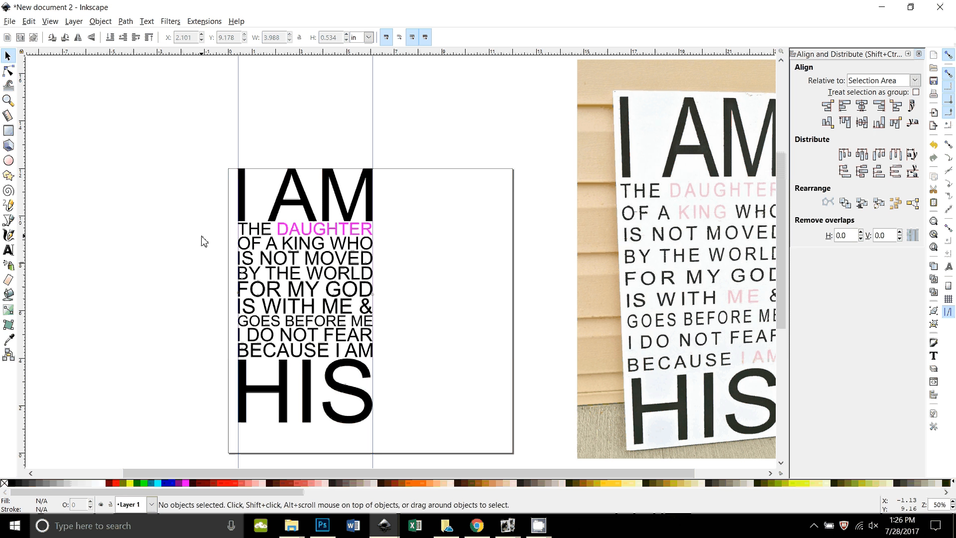
Union the letters of WHO into a single path, then zoom in on the quote.
left_click_drag(213, 227, 286, 260)
left_click(125, 21)
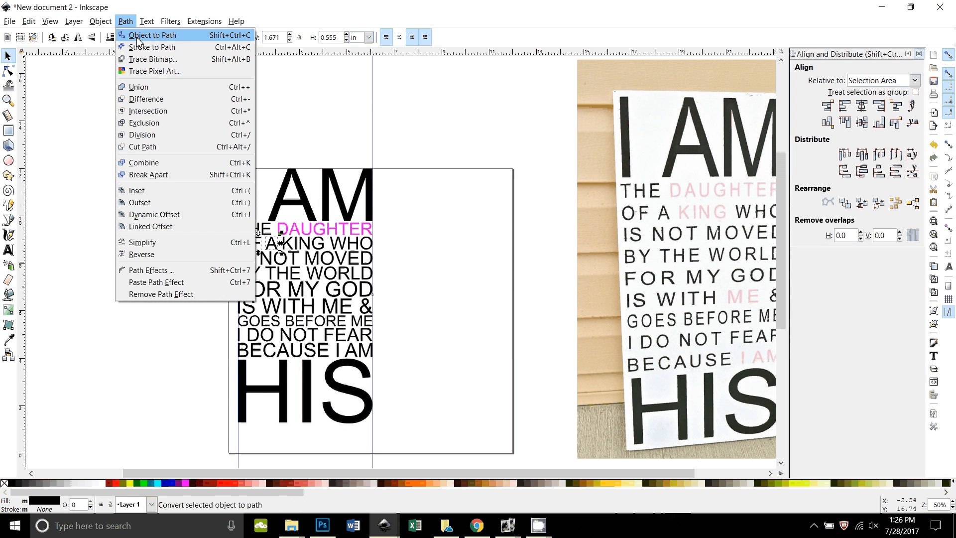
left_click(138, 36)
left_click_drag(391, 255, 332, 233)
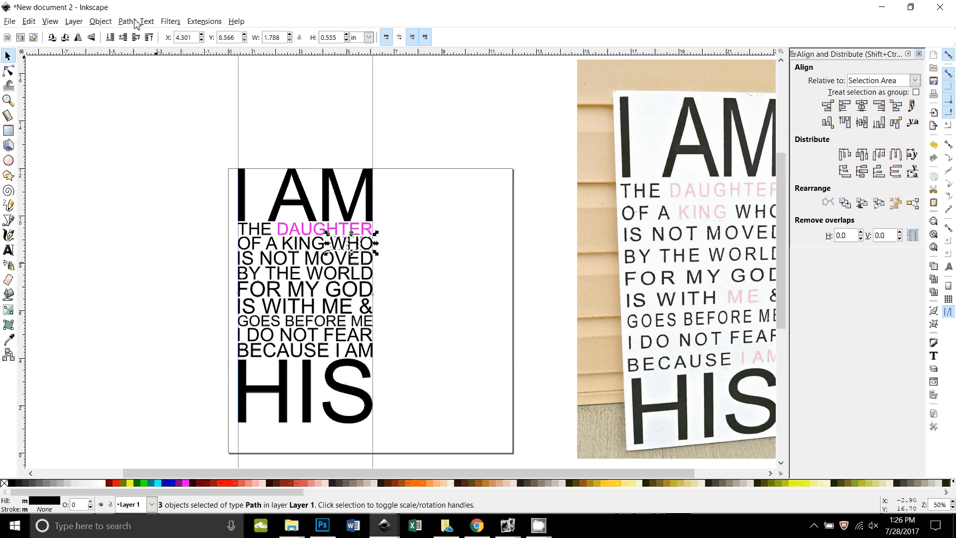
left_click(126, 21)
left_click(147, 91)
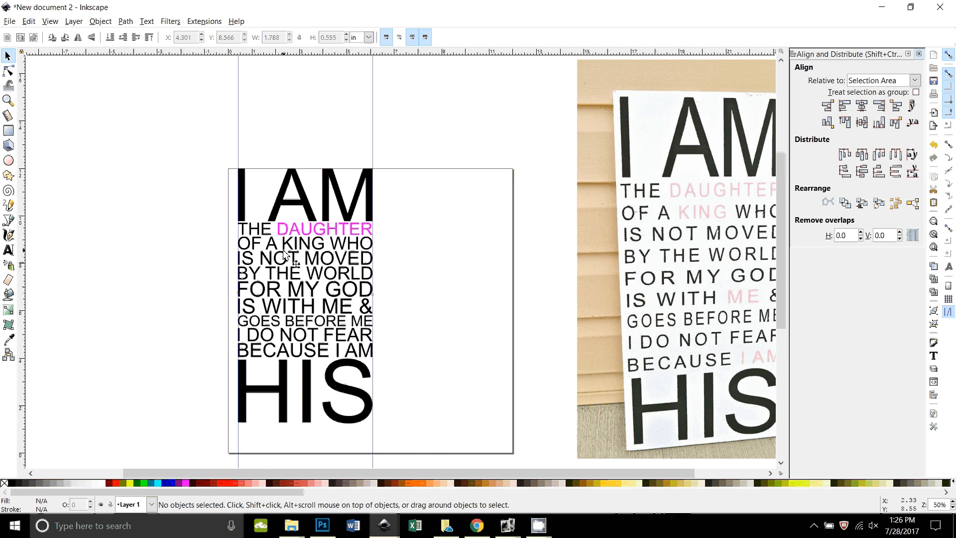
key("plus")
key("plus")
key("plus")
Union the K, I, N and G letters into a single path filled with DAUGHTER's magenta.
left_click_drag(192, 230, 435, 249)
key("plus")
key("plus")
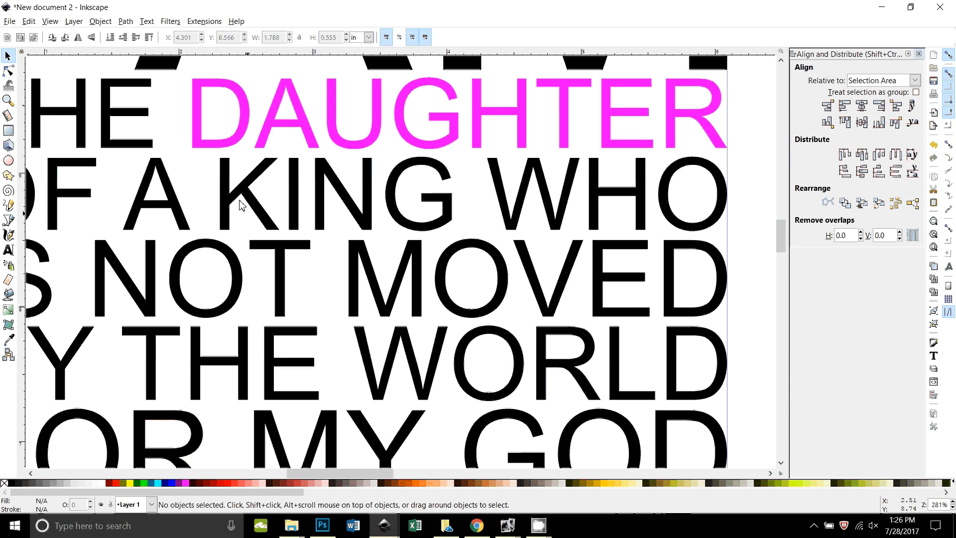
left_click_drag(202, 154, 465, 244)
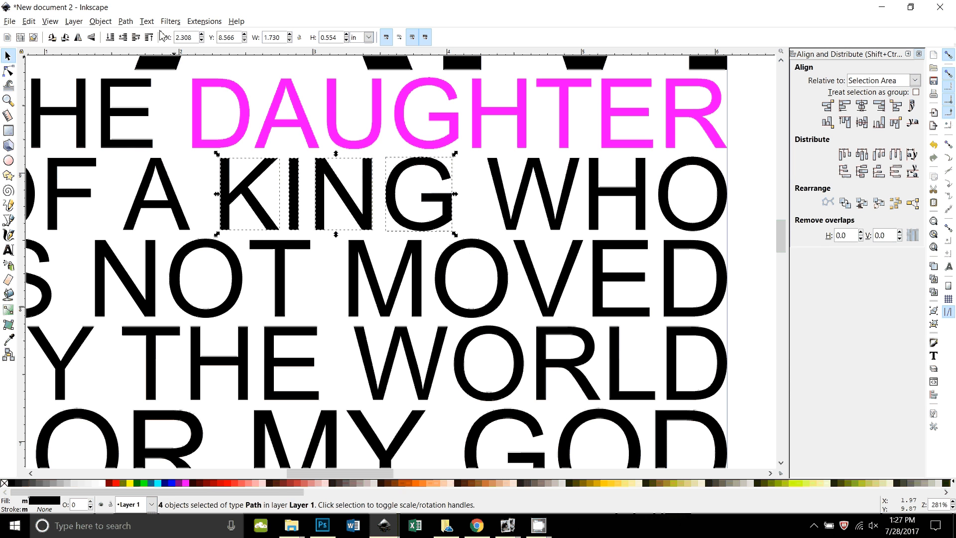
left_click(125, 21)
left_click(138, 96)
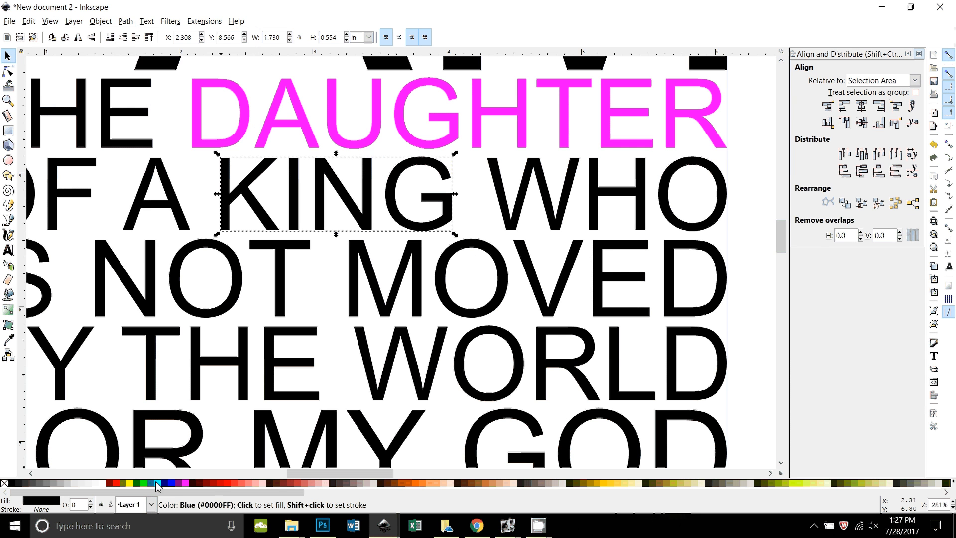
left_click(185, 482)
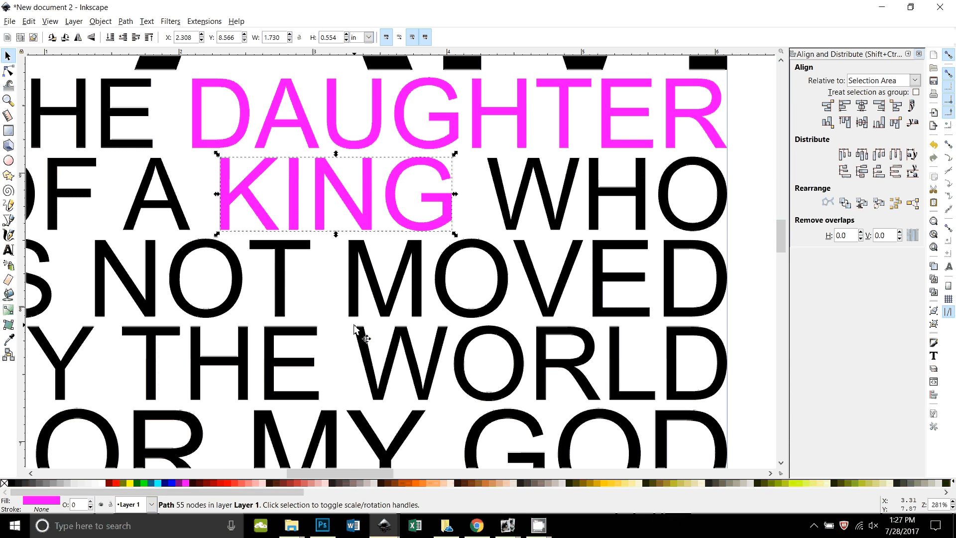
Zoom out to 50% and pan to the reference sign photo for comparison.
scroll(314, 326, "down", 4)
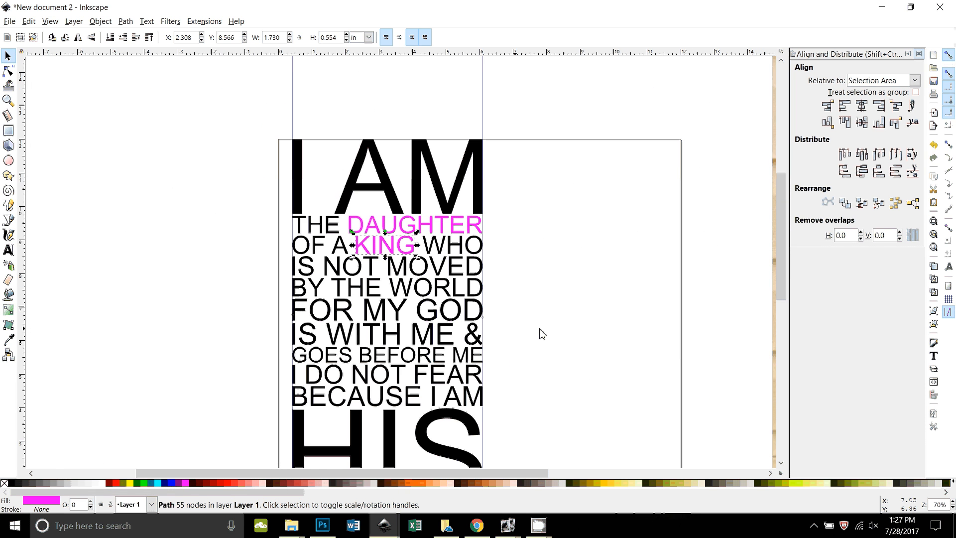
key("minus")
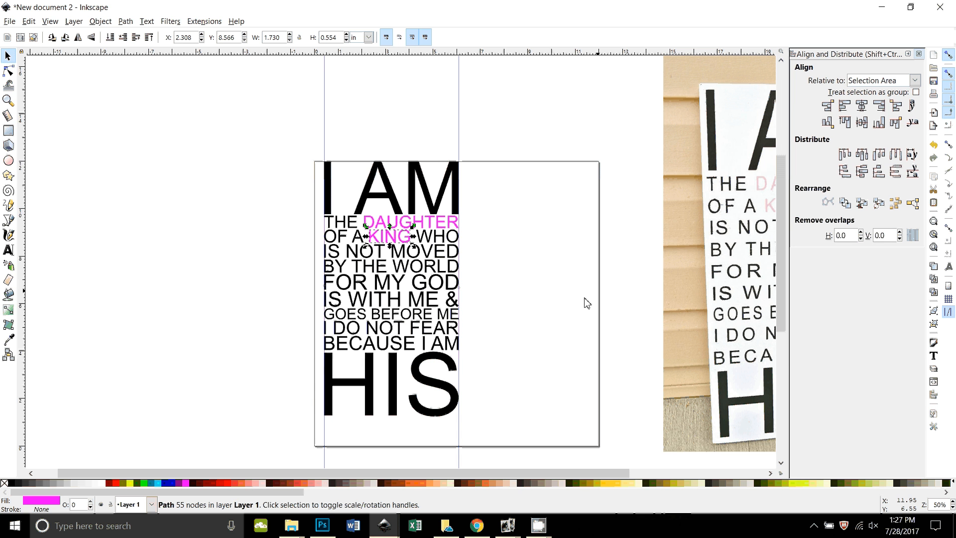
scroll(587, 303, "down", 1)
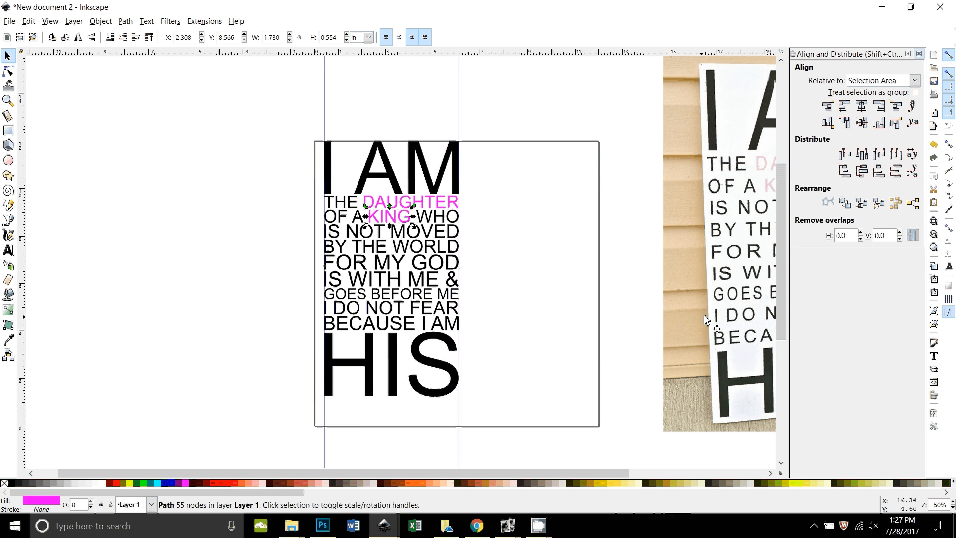
left_click_drag(718, 302, 694, 306)
scroll(693, 306, "right", 6)
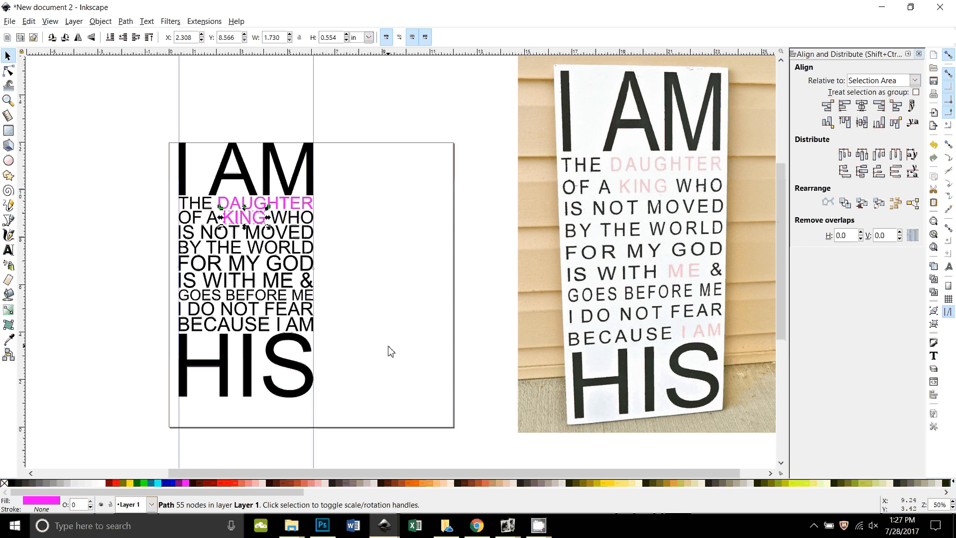
left_click(537, 529)
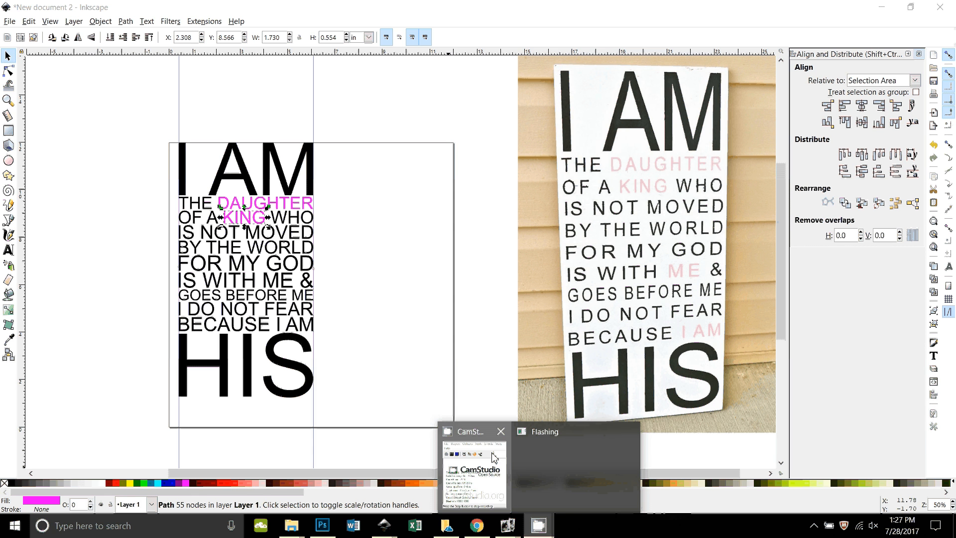